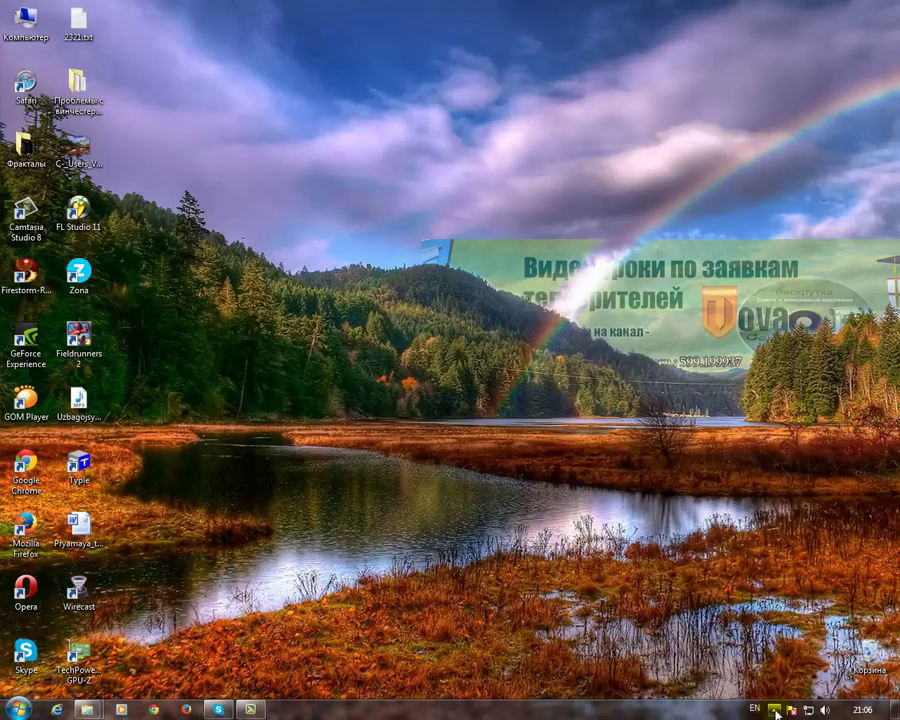
Open Skype, show the full Все contact list and move the Skype window toward the middle of the desktop.
click(776, 709)
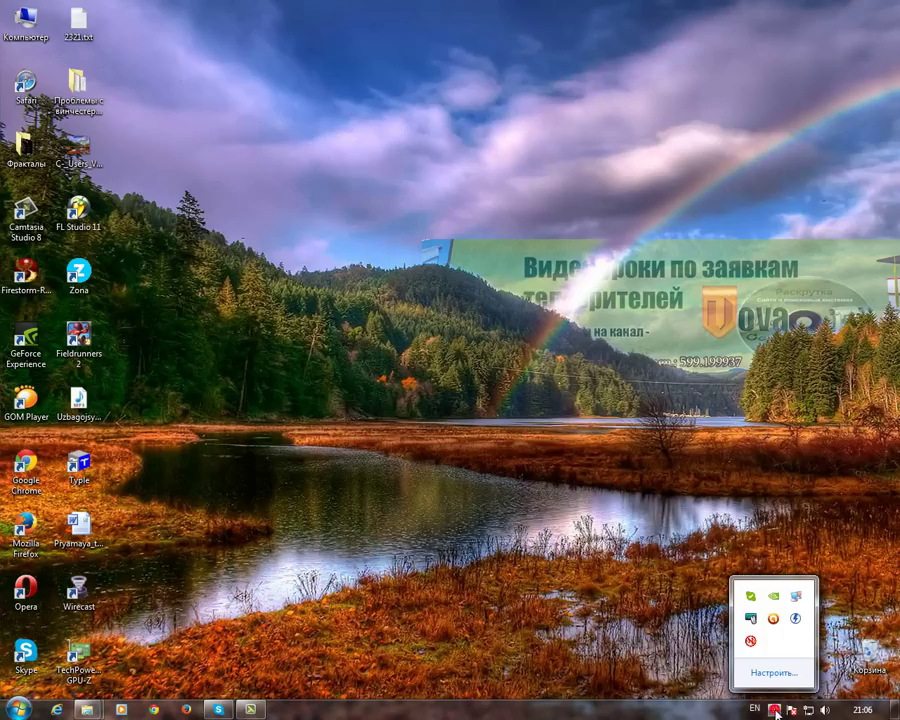
click(750, 600)
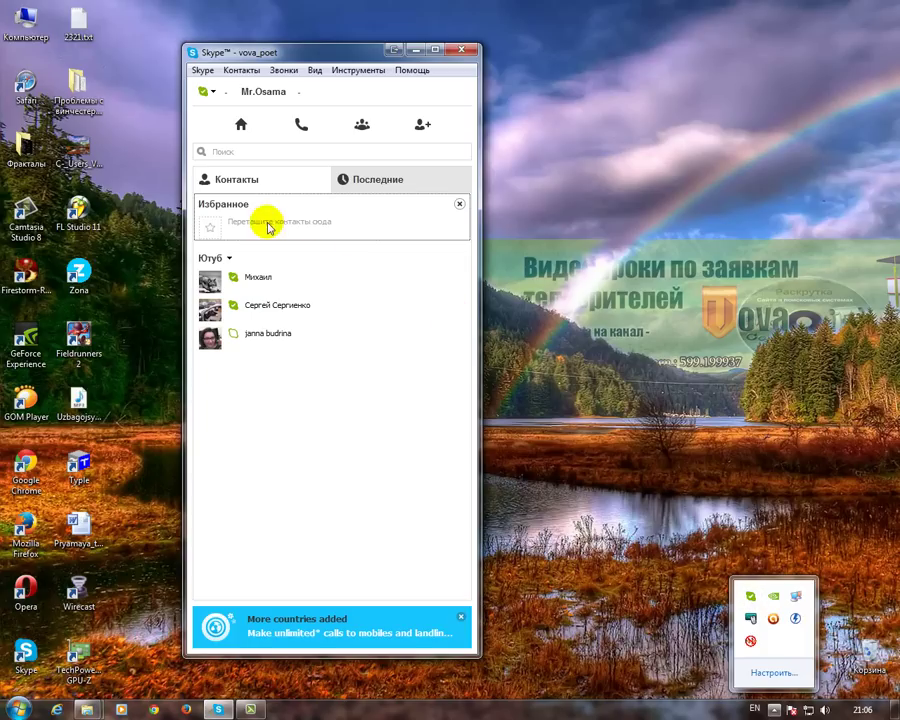
click(230, 258)
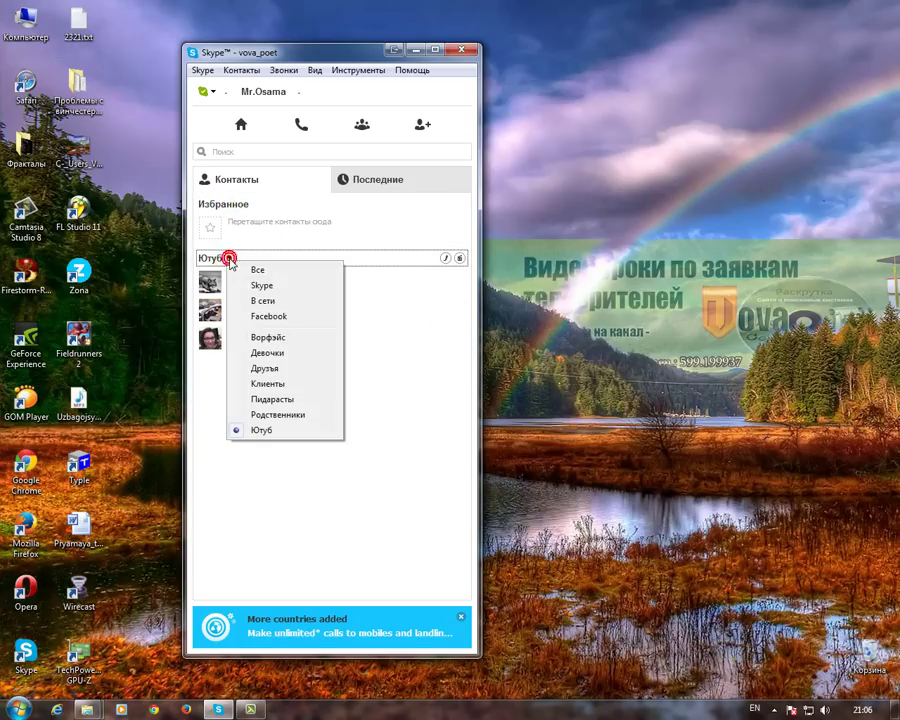
click(254, 272)
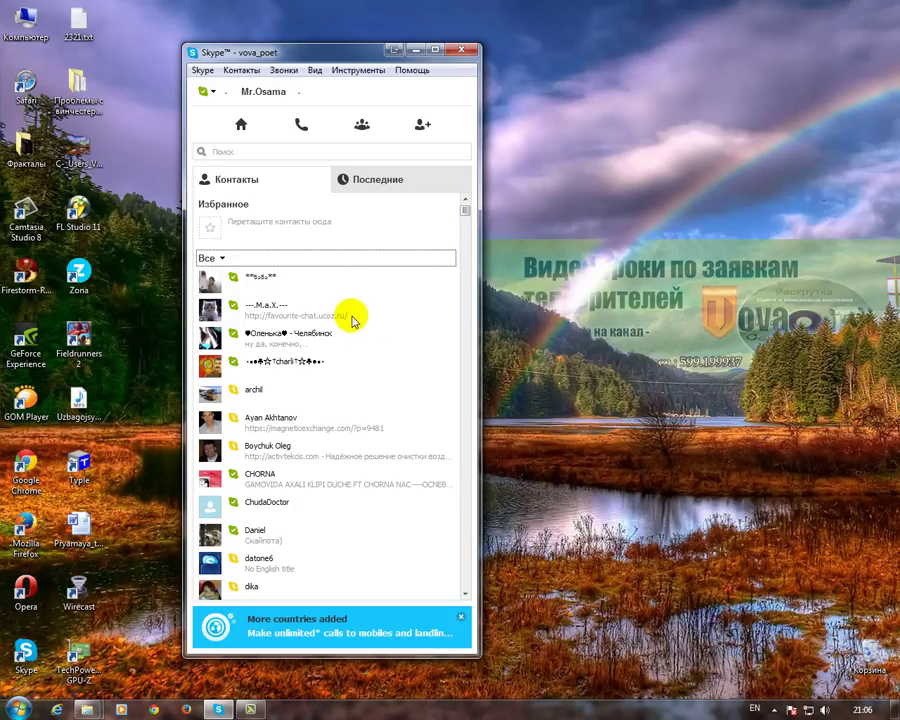
drag(364, 56, 617, 60)
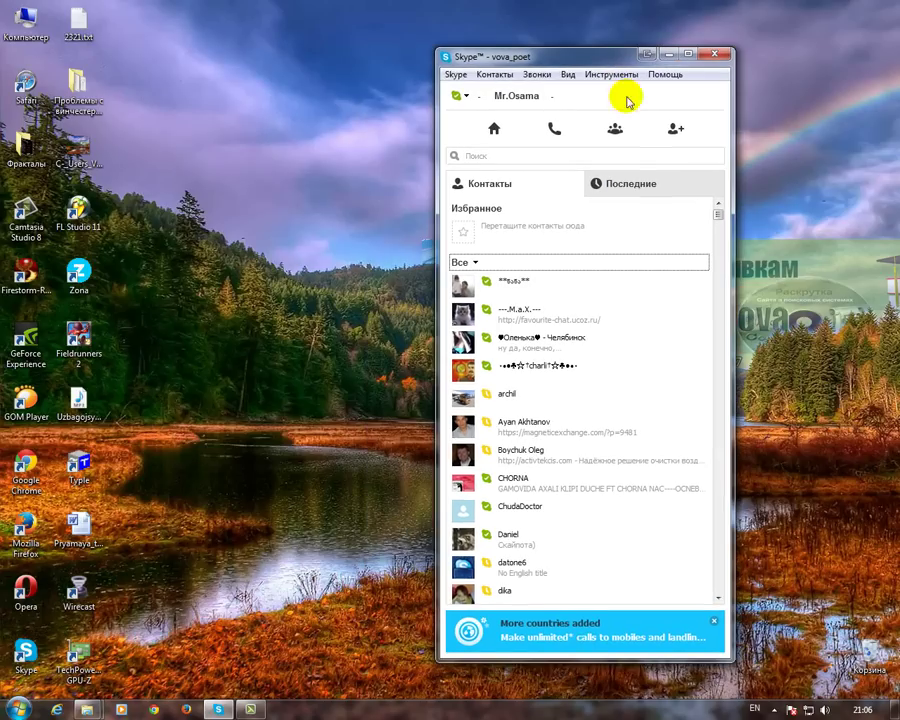
click(773, 709)
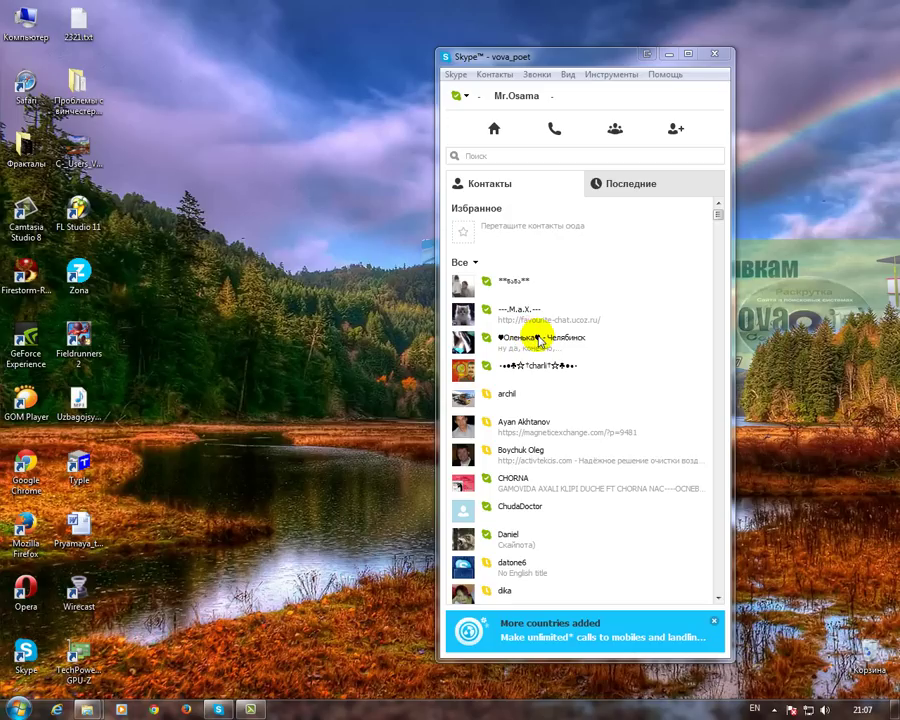
mouse_move(718, 215)
mouse_down()
mouse_move(737, 408)
mouse_move(727, 506)
mouse_move(717, 436)
mouse_move(720, 218)
mouse_up()
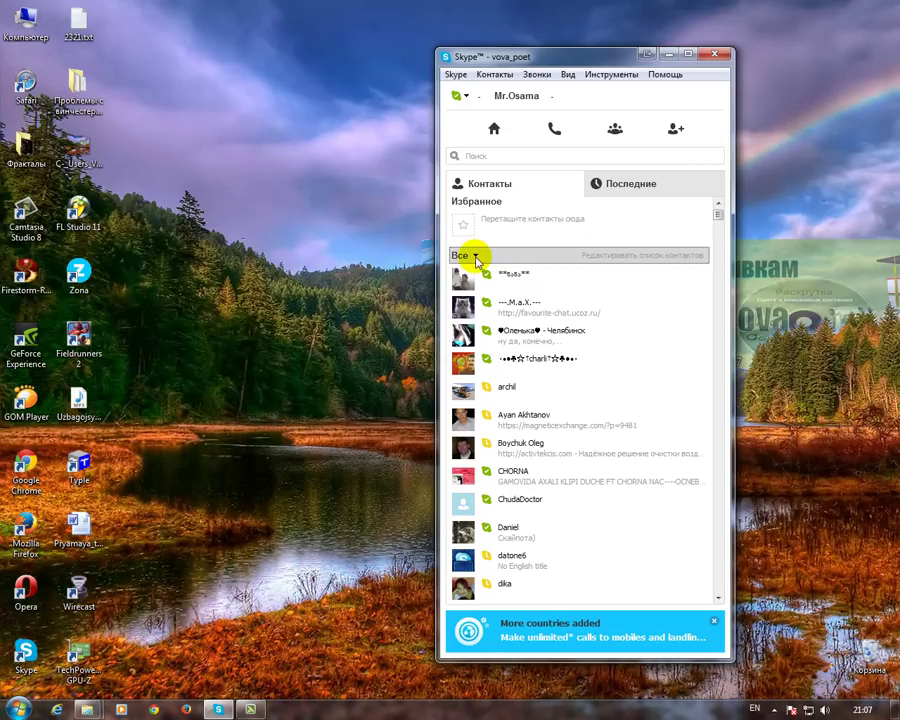
Show only the contacts in the Клиенты list.
click(477, 256)
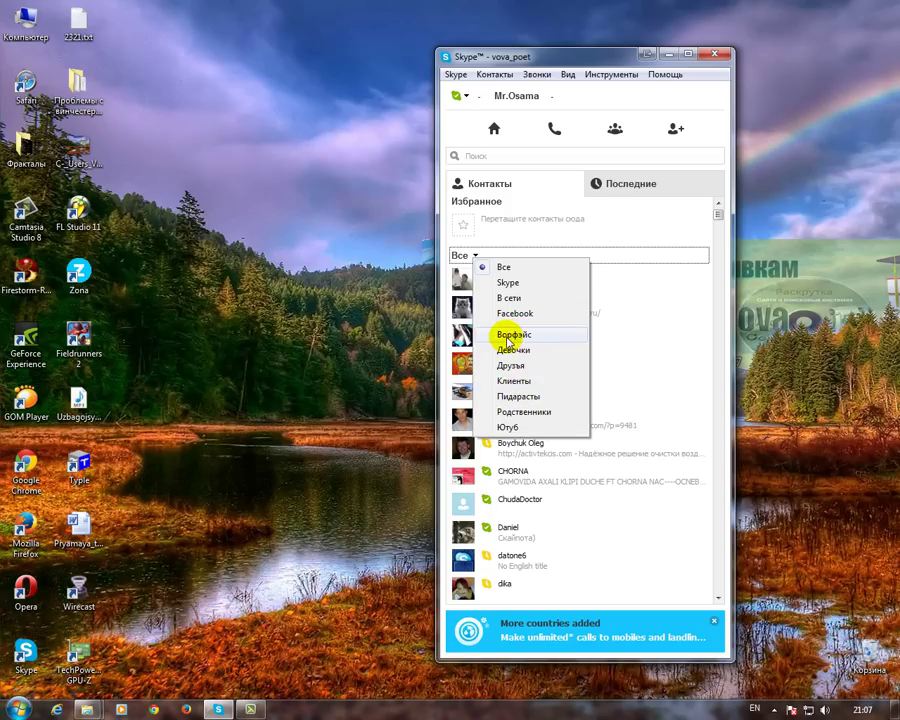
click(513, 382)
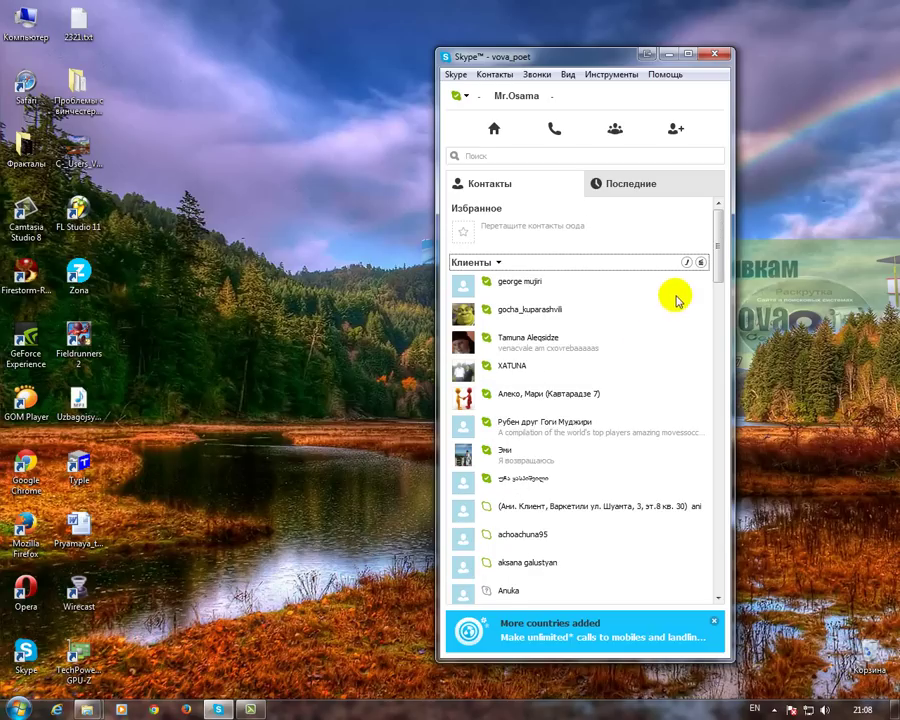
mouse_move(719, 257)
mouse_down()
mouse_move(729, 478)
mouse_move(718, 580)
mouse_move(716, 236)
mouse_up()
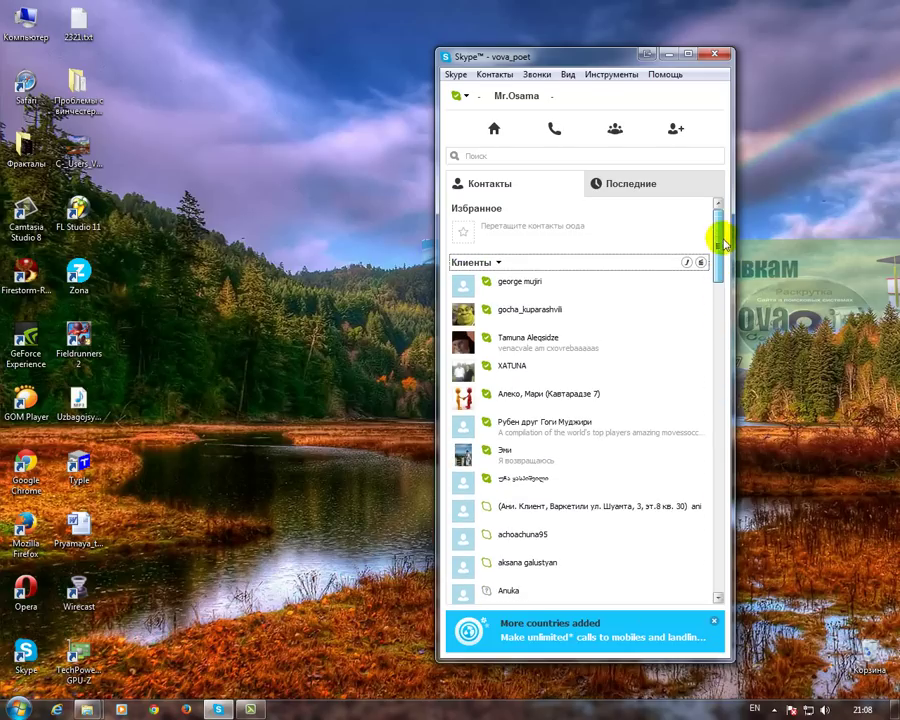
Show only the contacts in the Ютуб list and view which other contact lists are available.
click(499, 262)
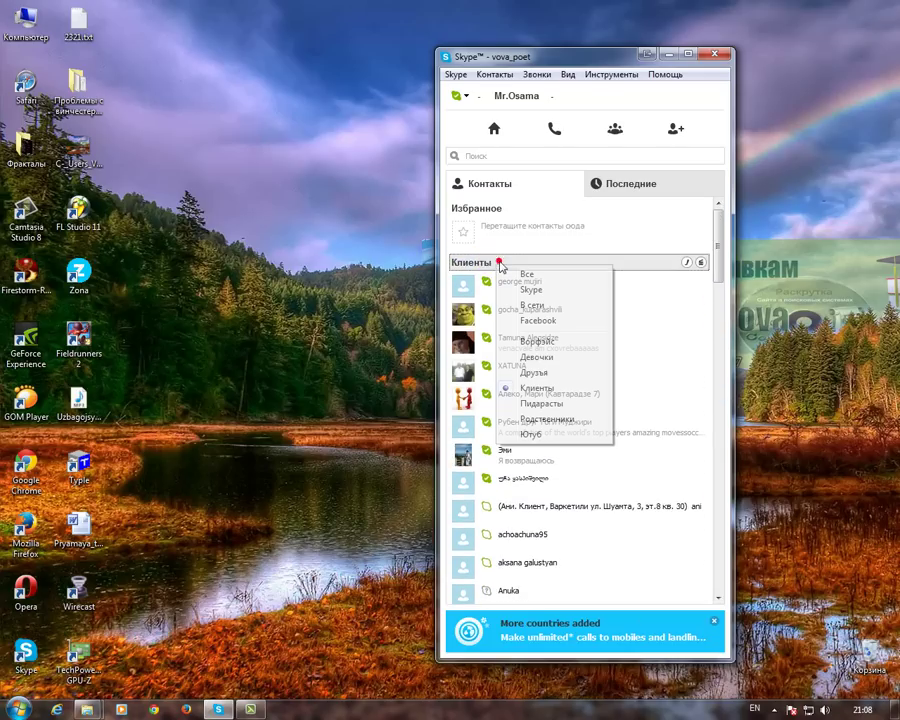
click(528, 434)
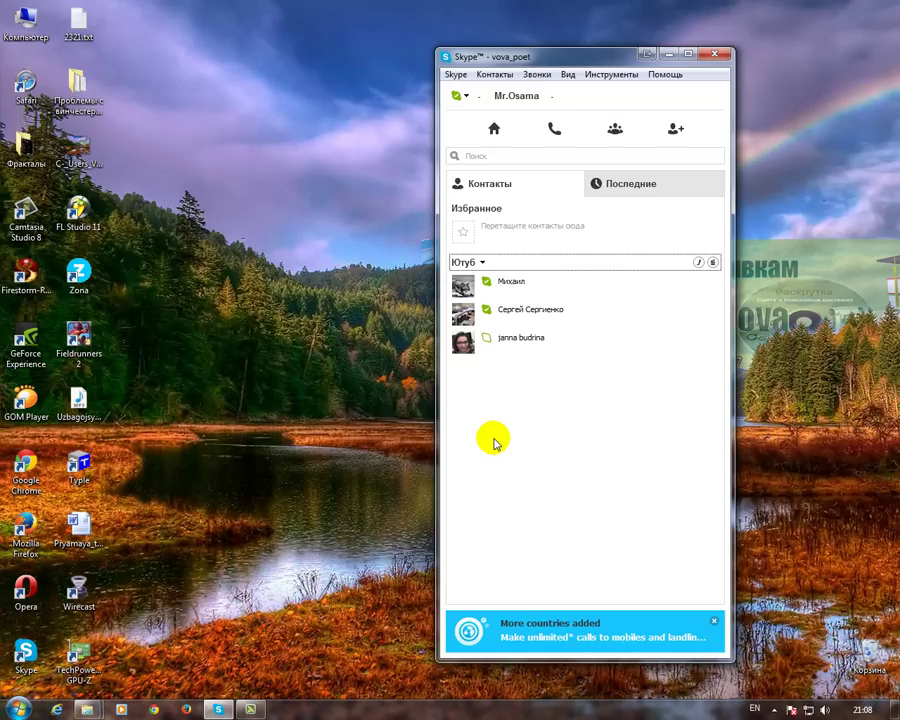
click(482, 264)
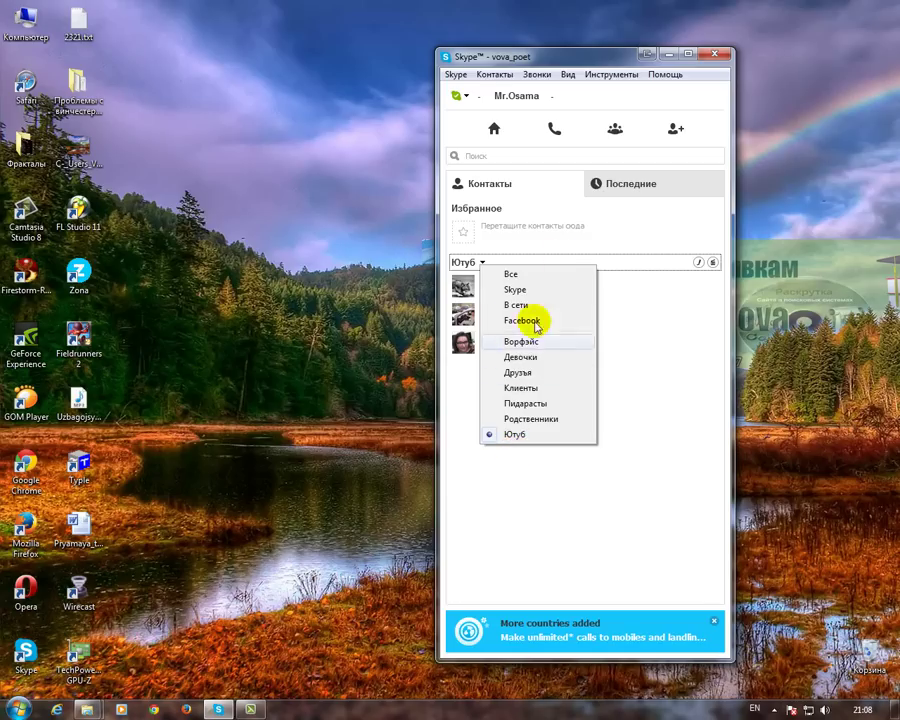
click(670, 322)
Return to the Все list and look through all contacts.
click(482, 263)
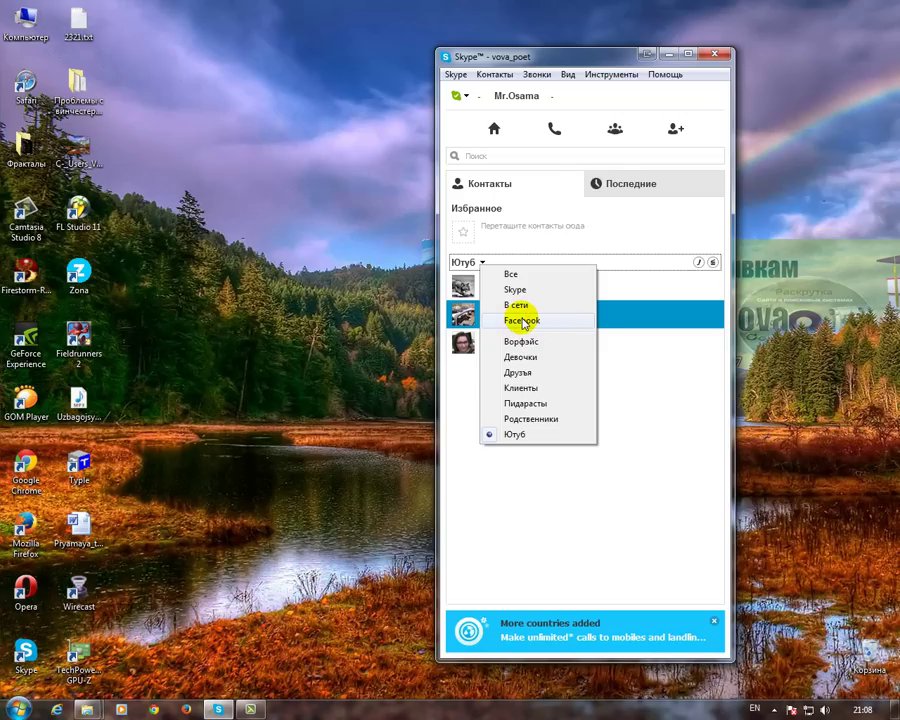
click(512, 276)
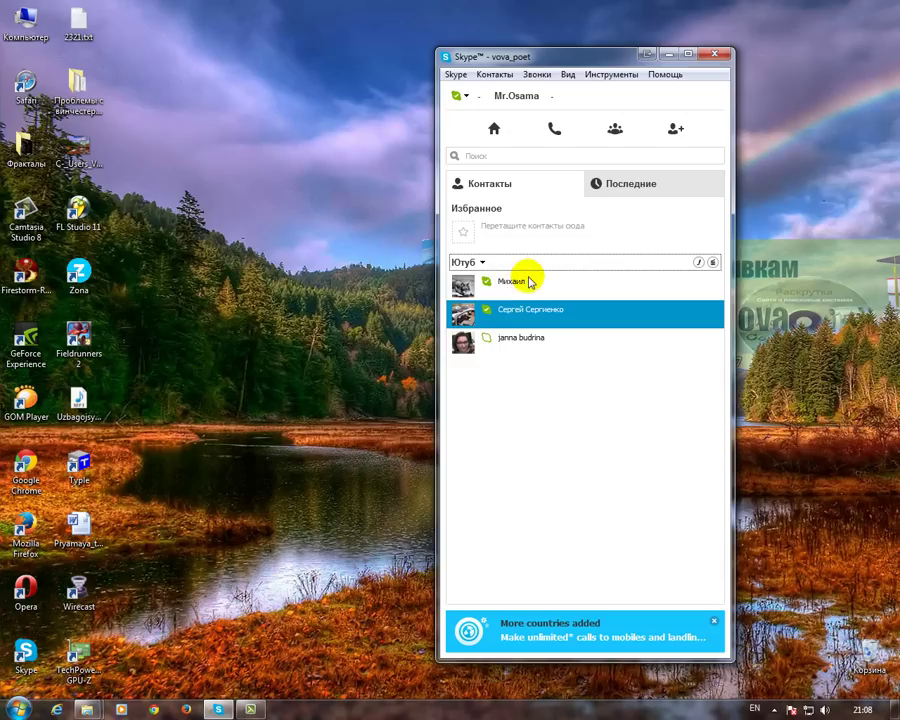
scroll(570, 440, down, 2)
scroll(583, 488, down, 2)
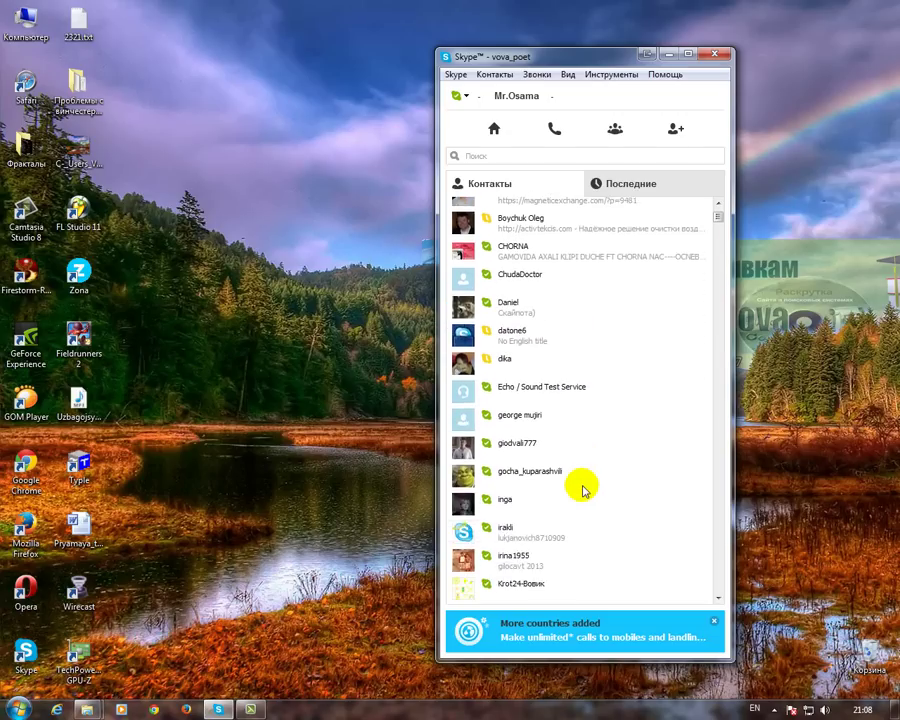
scroll(600, 450, up, 3)
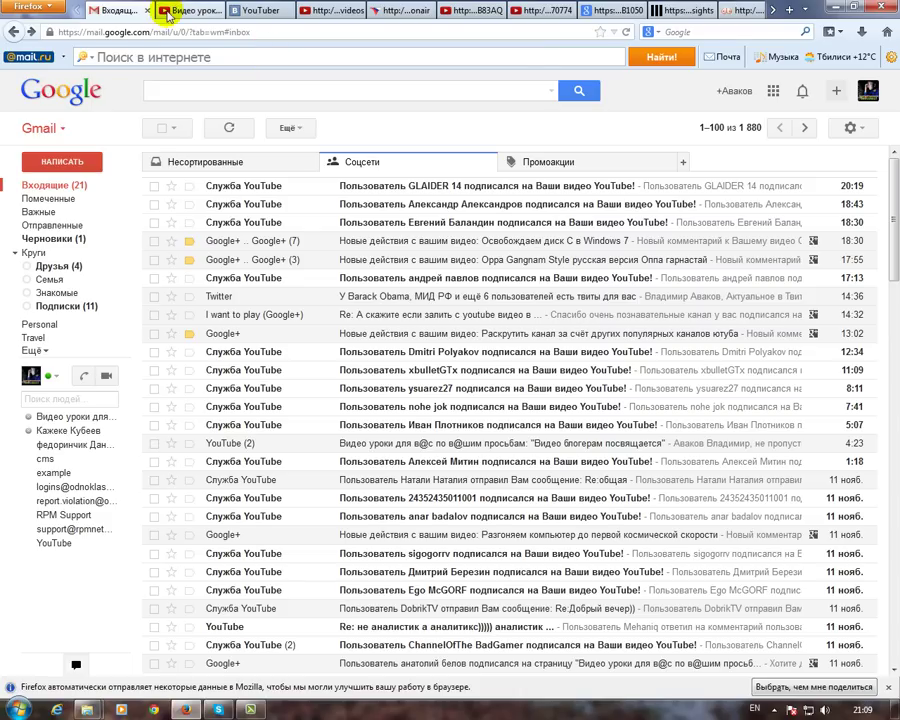
In Firefox, open the ТОП-10 community from the VK groups page and select its web address.
click(184, 12)
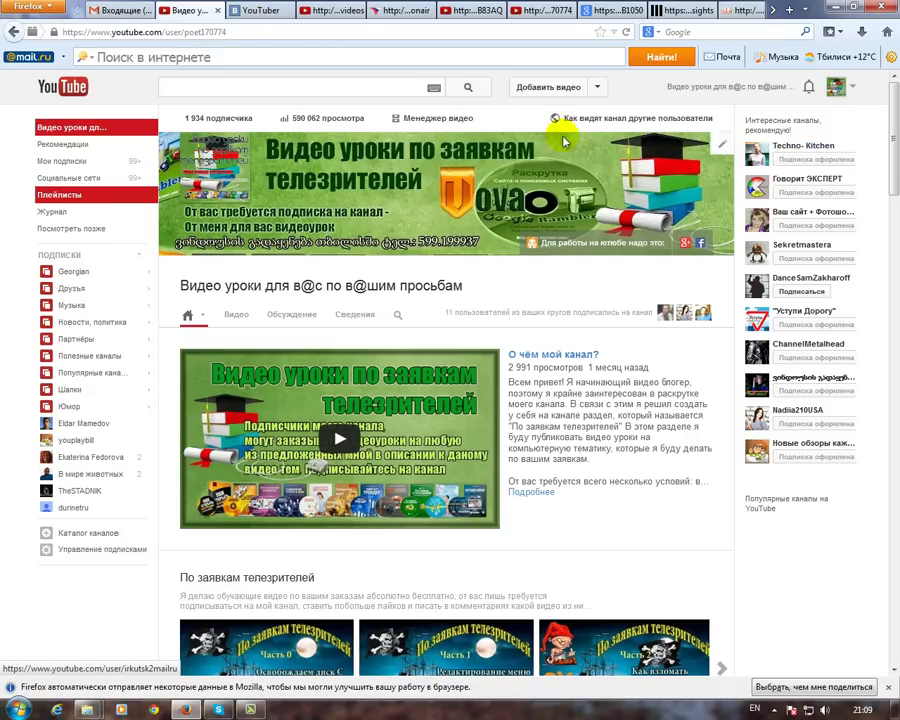
click(248, 13)
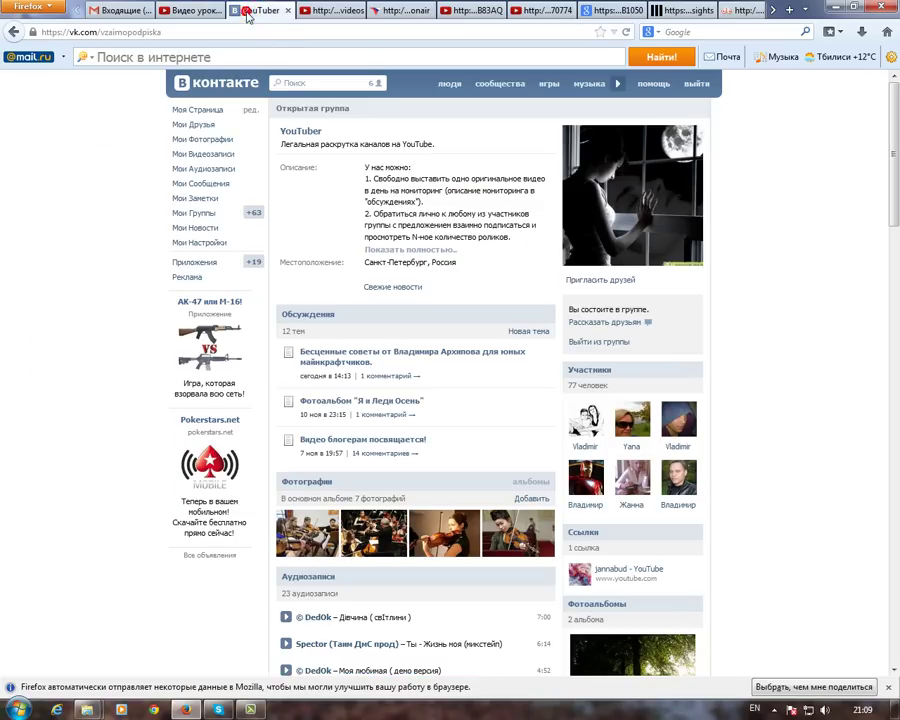
click(193, 213)
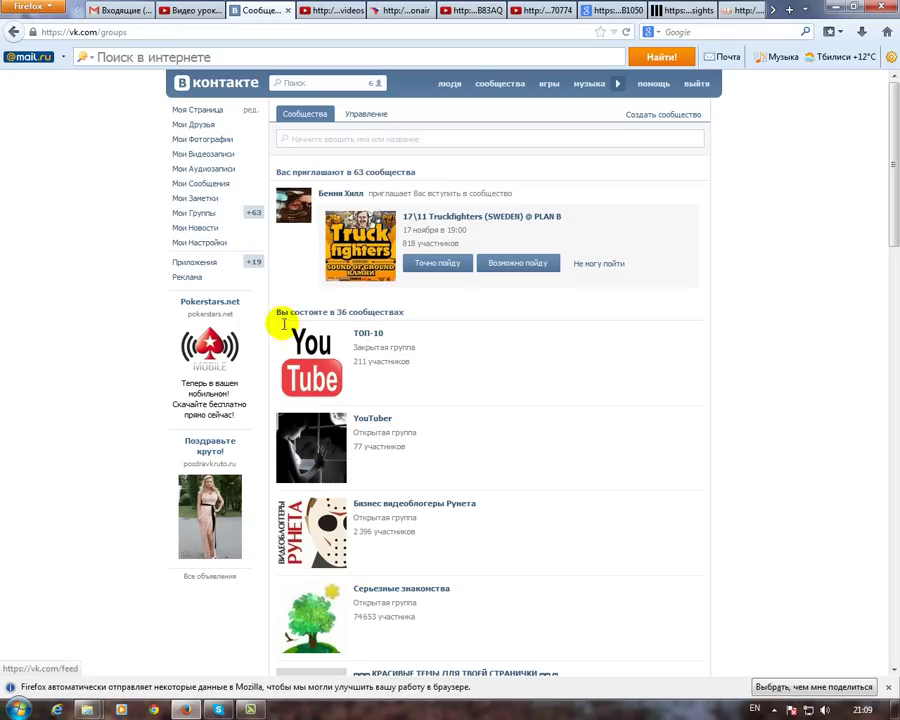
click(364, 336)
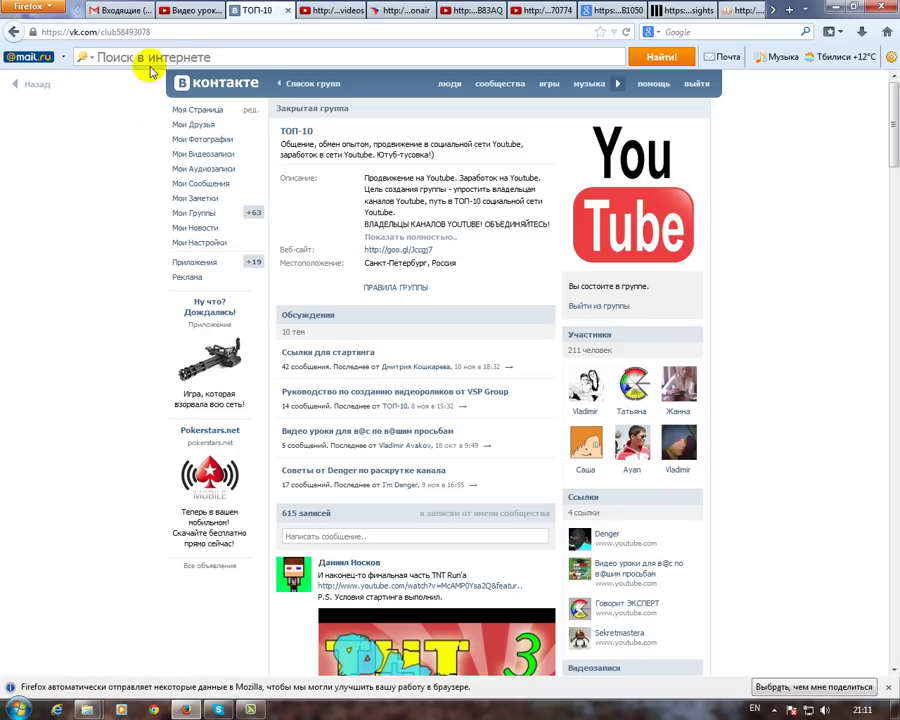
click(168, 32)
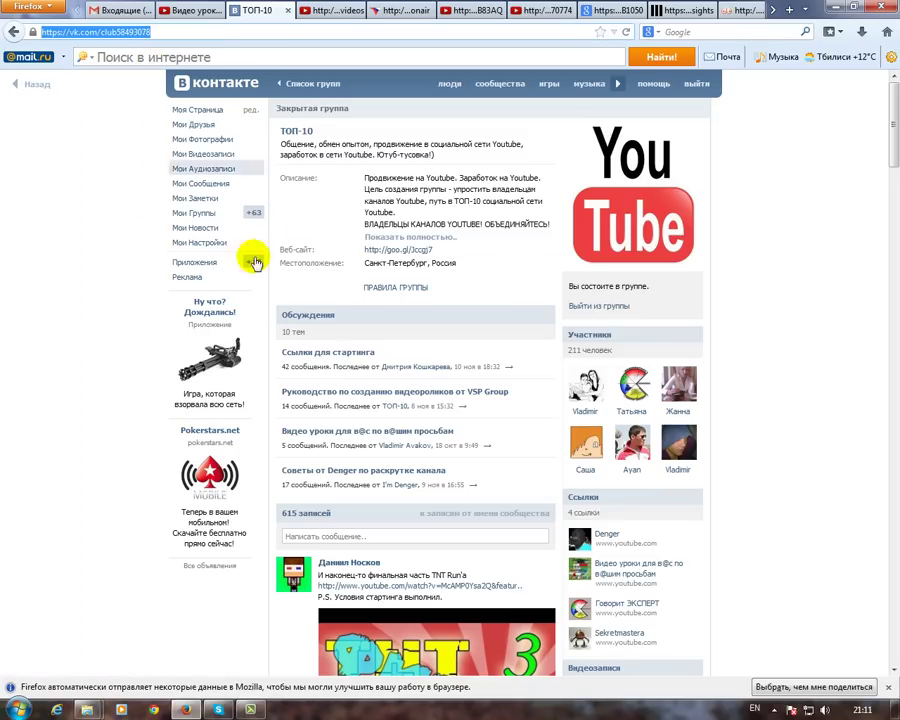
Switch back to Skype, browse the Все contacts and check the existing contact lists.
click(835, 10)
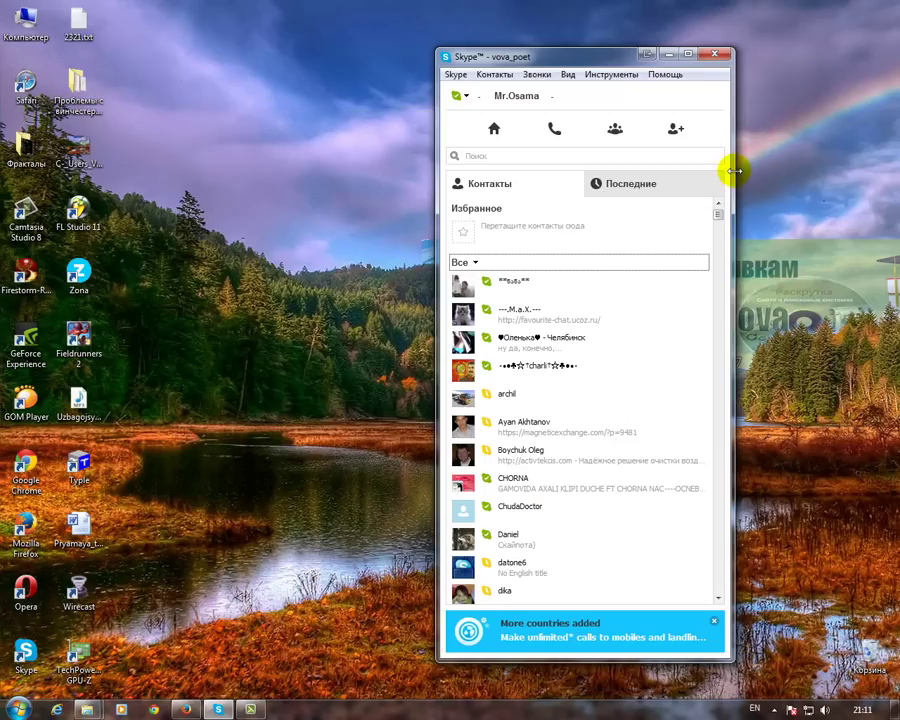
scroll(558, 358, down, 2)
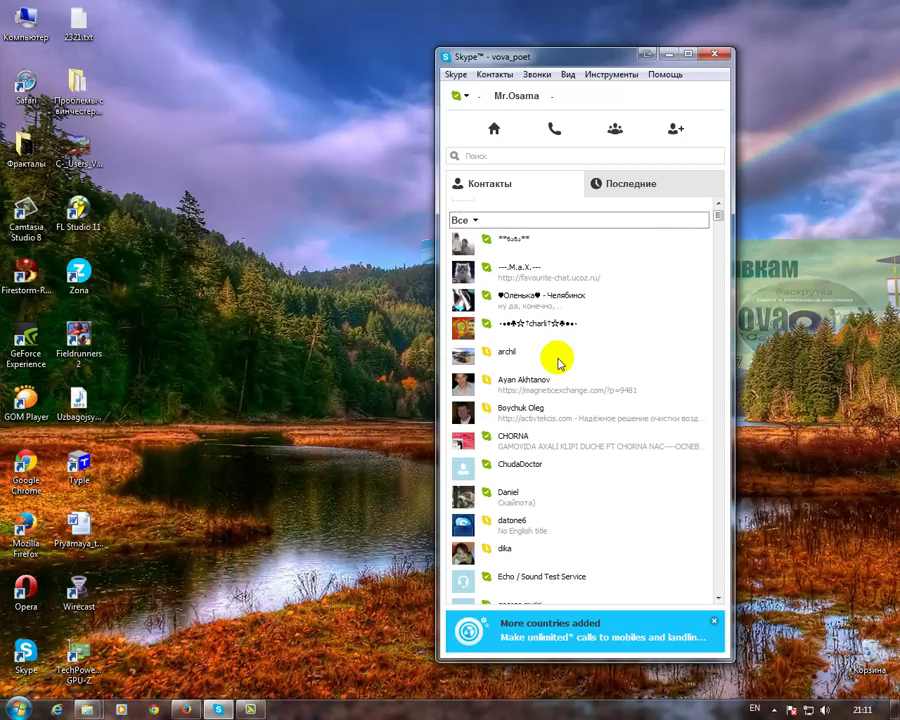
scroll(558, 362, down, 1)
scroll(560, 363, up, 3)
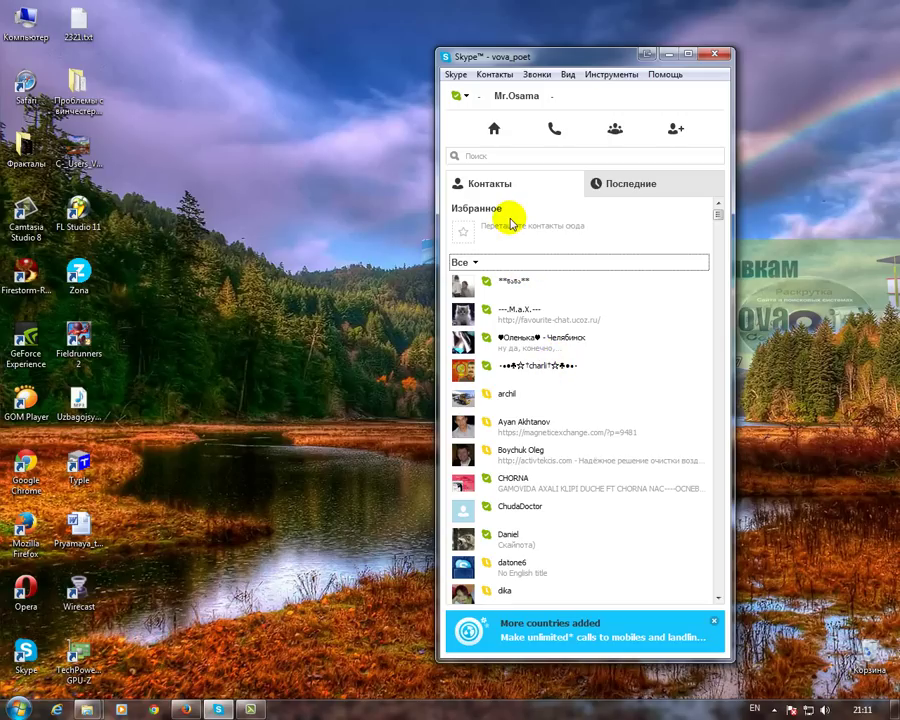
click(476, 264)
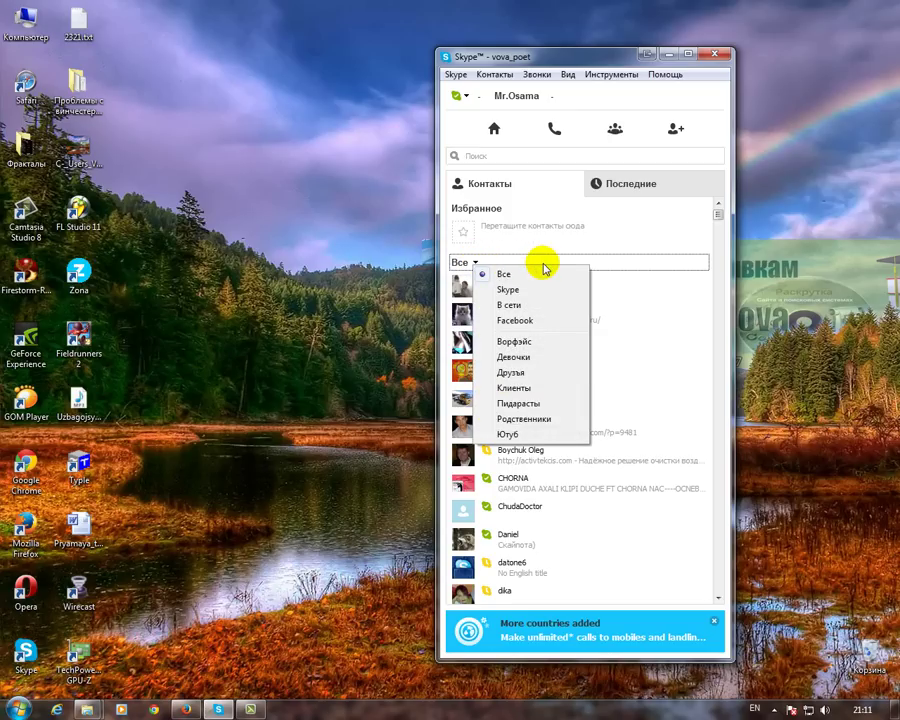
click(576, 236)
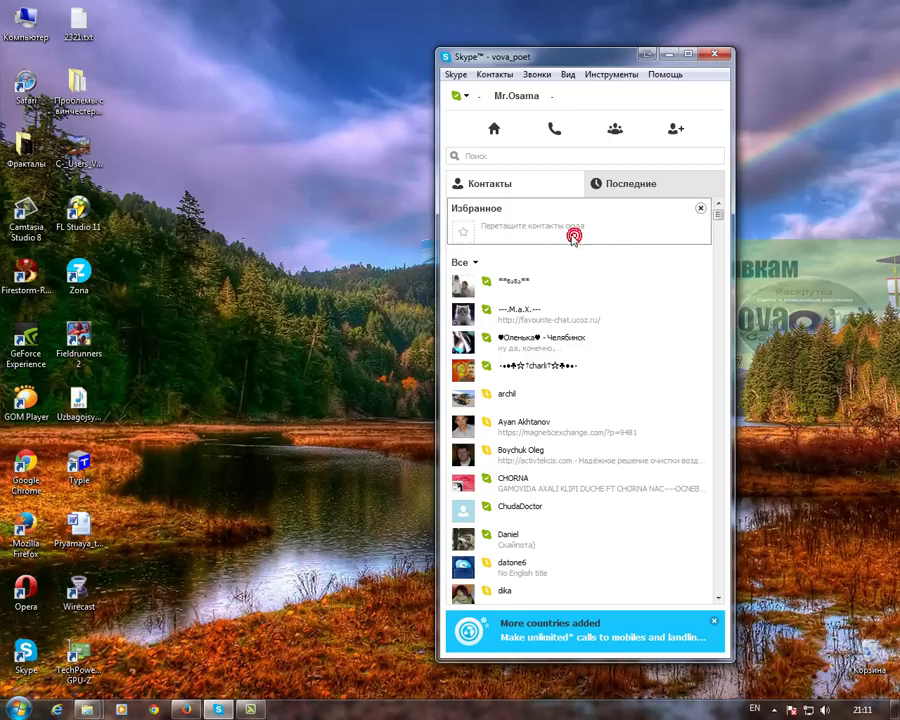
Add the first contact whose name starts with C to a new contact list named Tbilisi and check the list selection.
key(c)
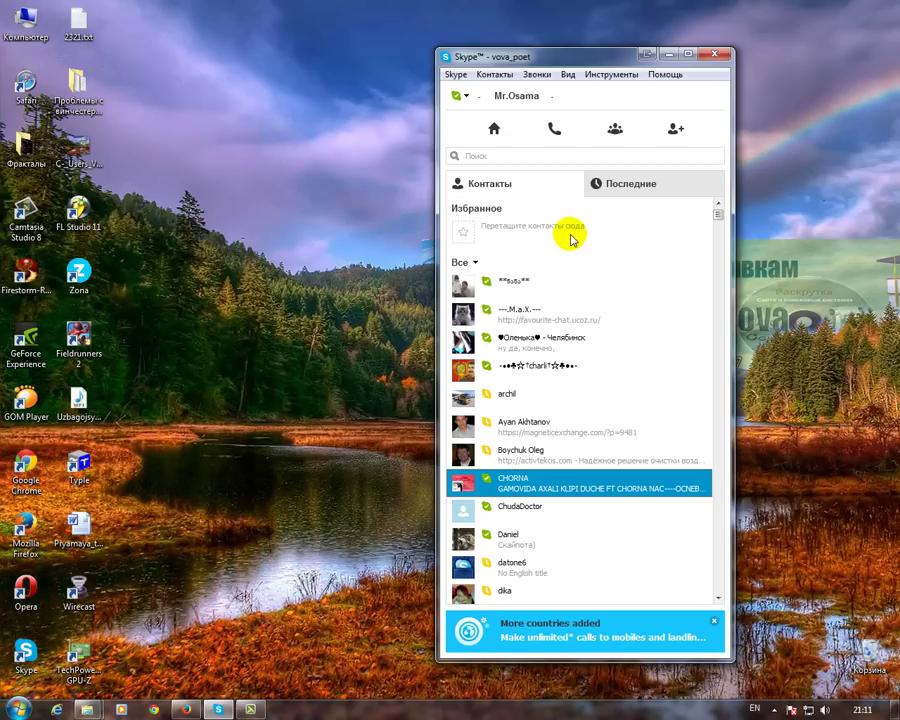
right_click(510, 487)
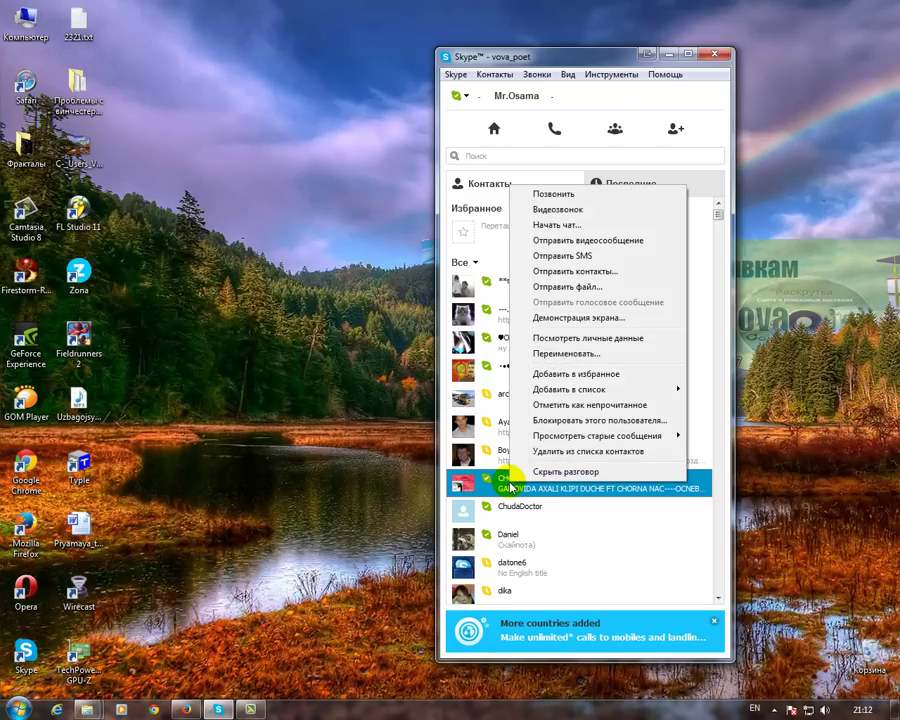
mouse_move(570, 389)
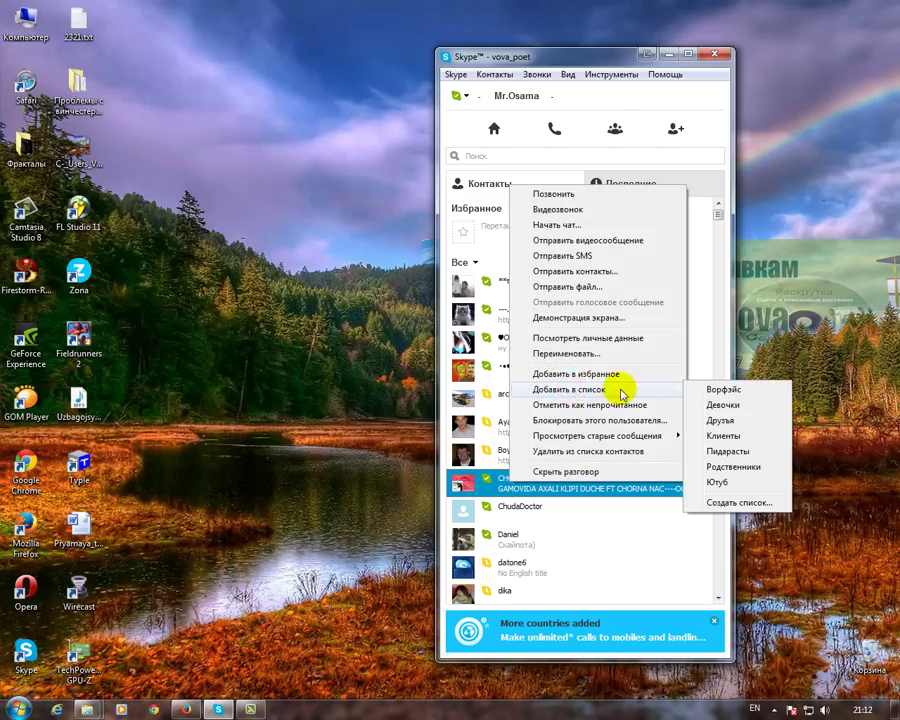
click(721, 503)
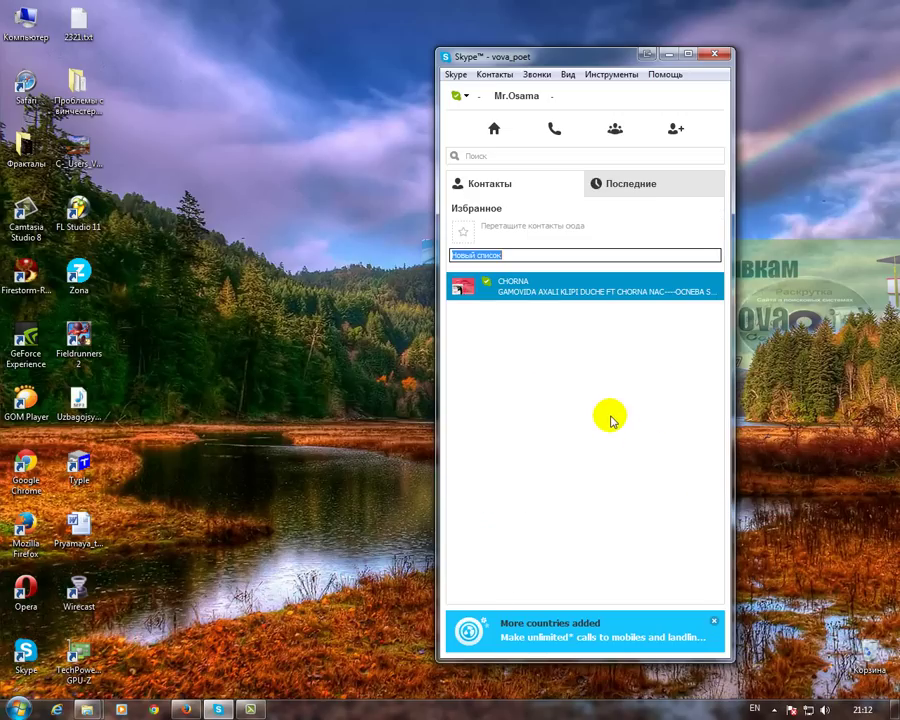
text(Tbilisi)
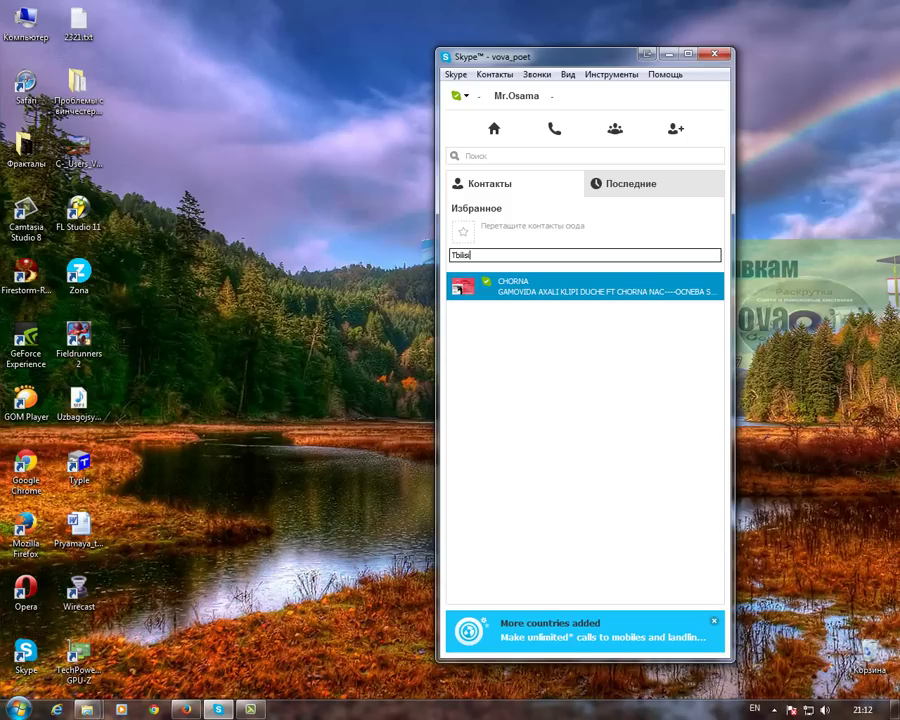
key(Return)
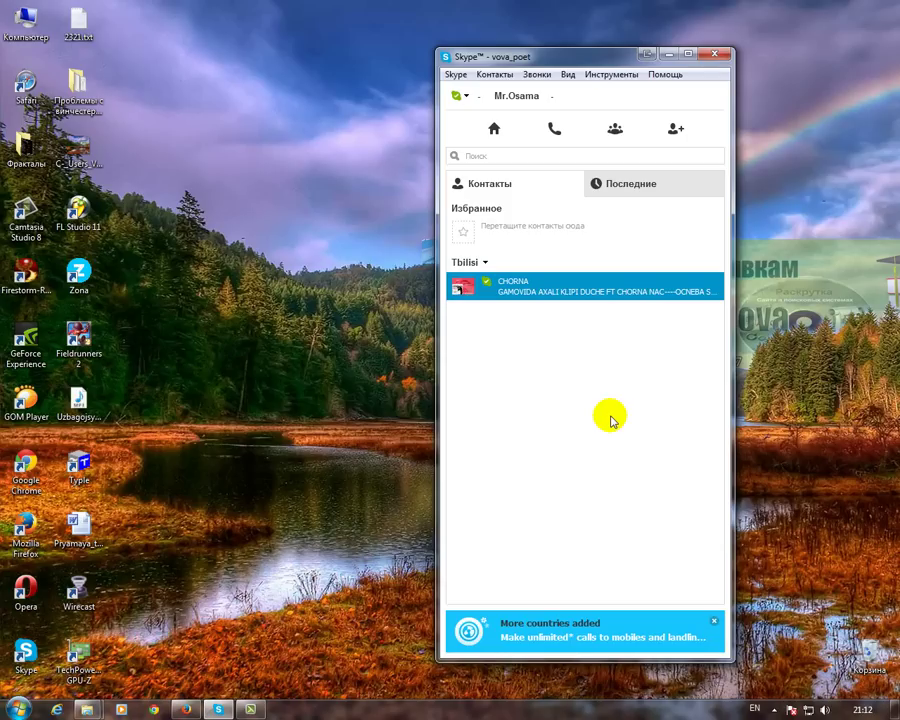
click(485, 262)
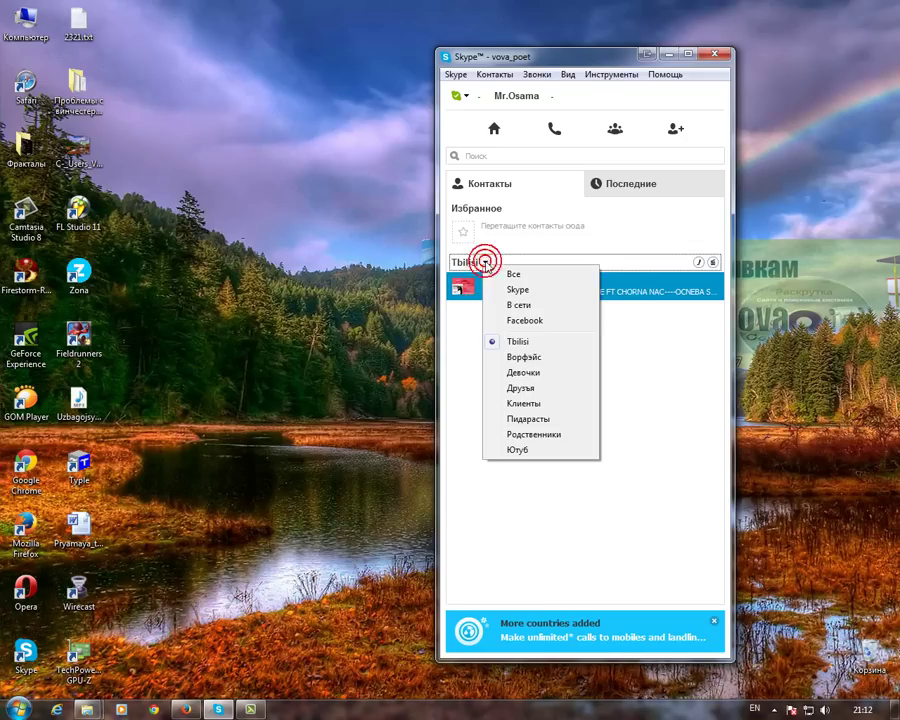
click(657, 321)
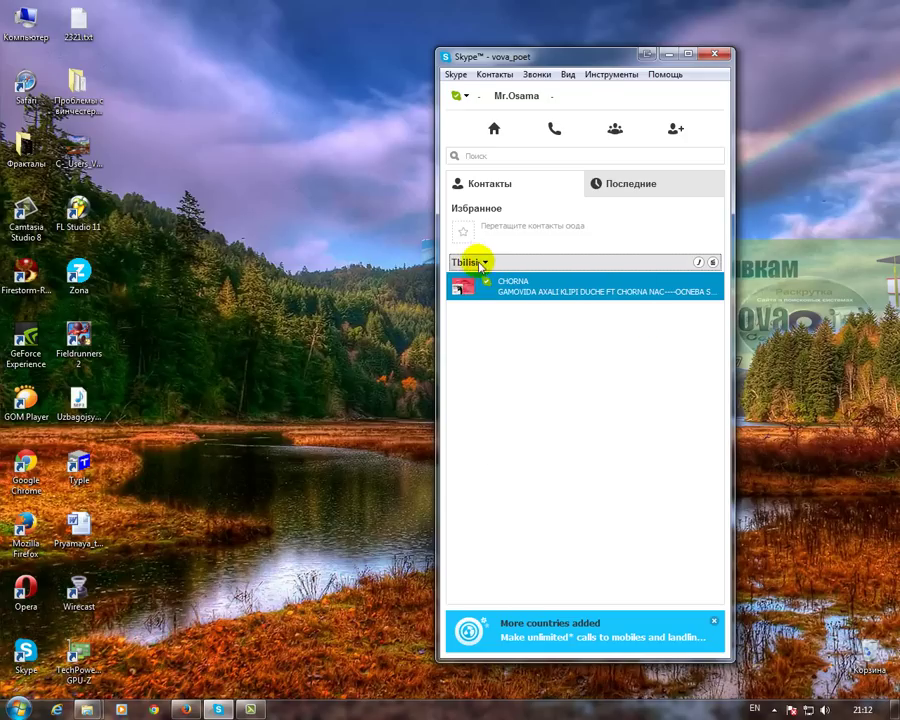
Return to the Все list and check which lists the contact with the status "No English title" belongs to.
click(484, 262)
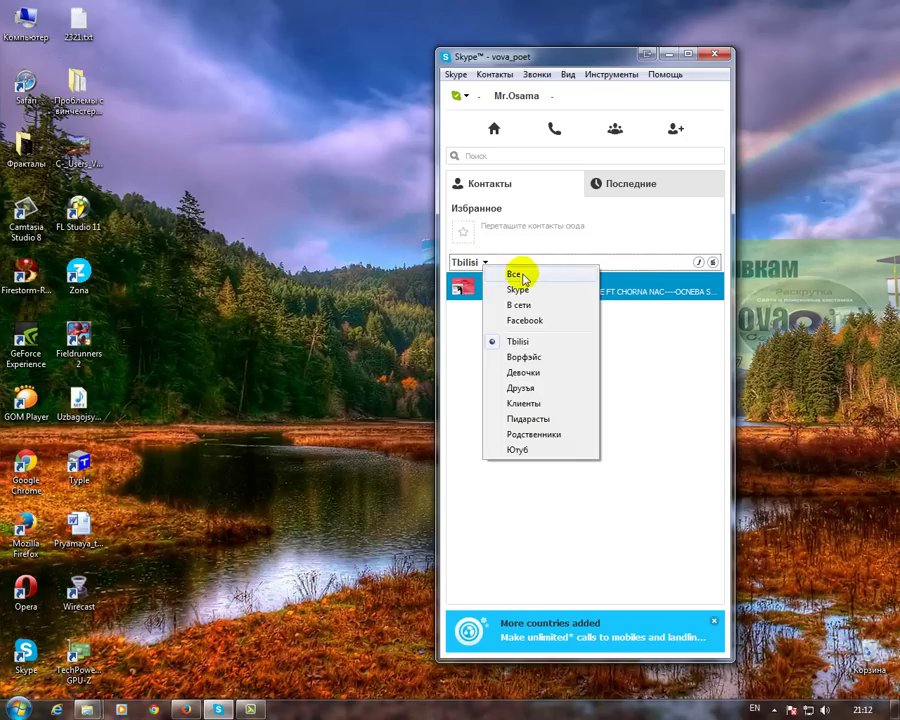
click(520, 279)
scroll(520, 279, down, 3)
click(507, 463)
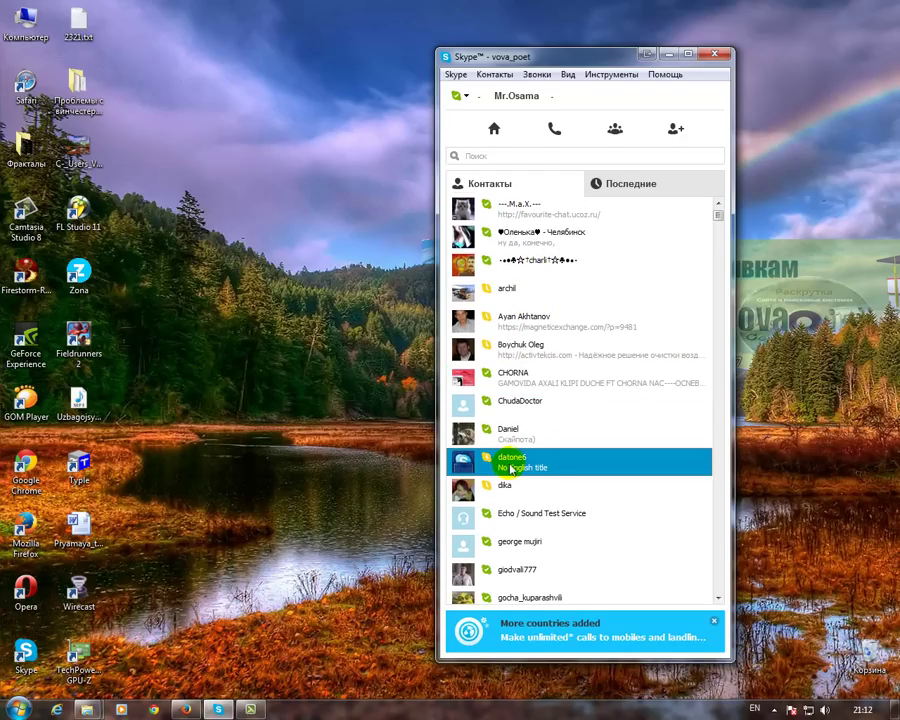
right_click(509, 465)
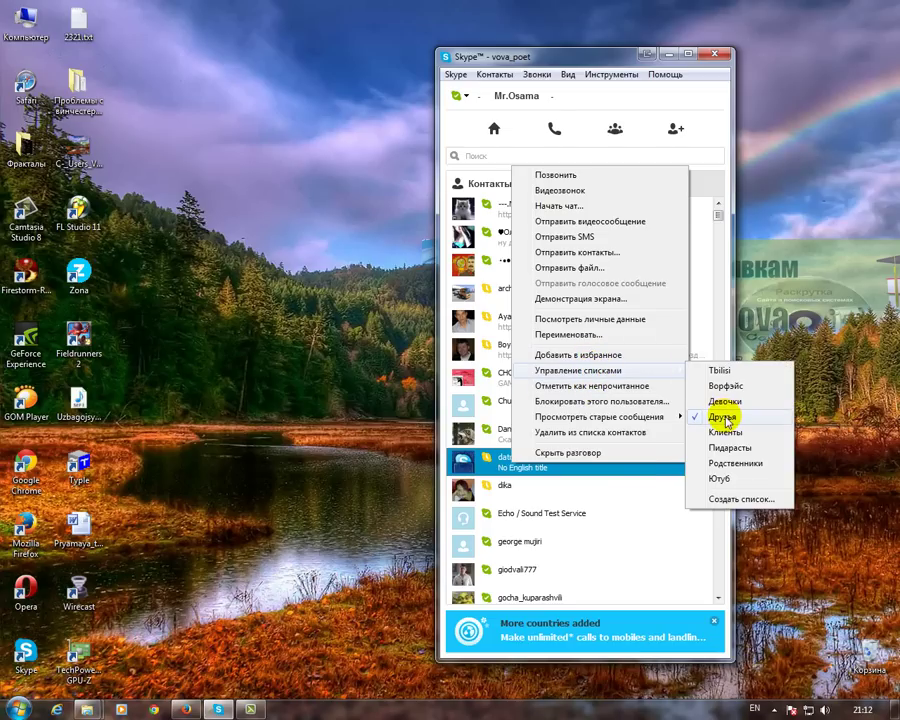
click(588, 492)
Check the list membership of the contact directly below Echo / Sound Test Service.
click(510, 541)
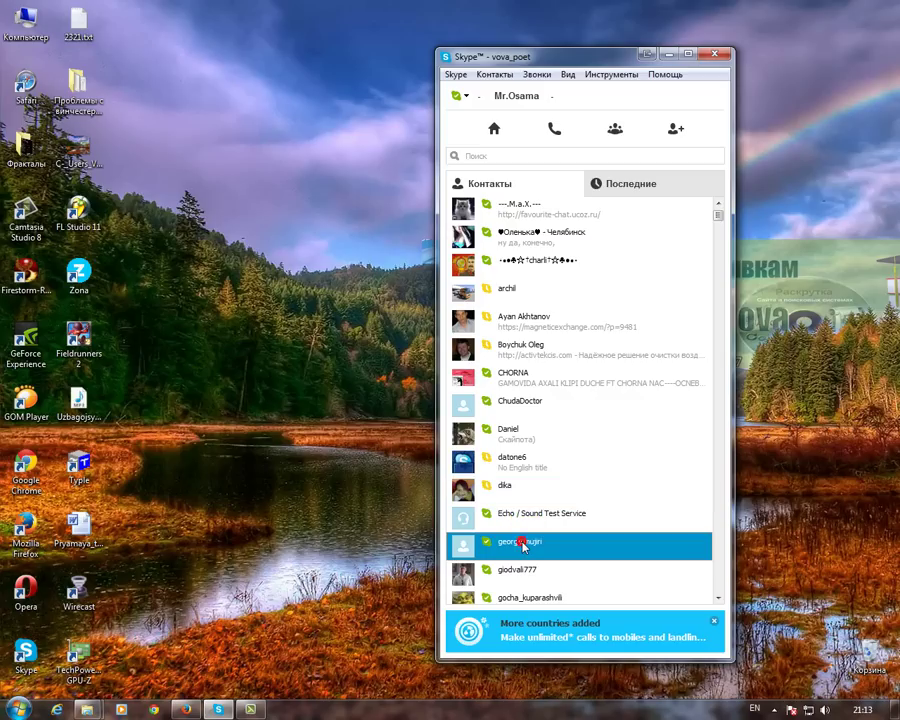
right_click(518, 540)
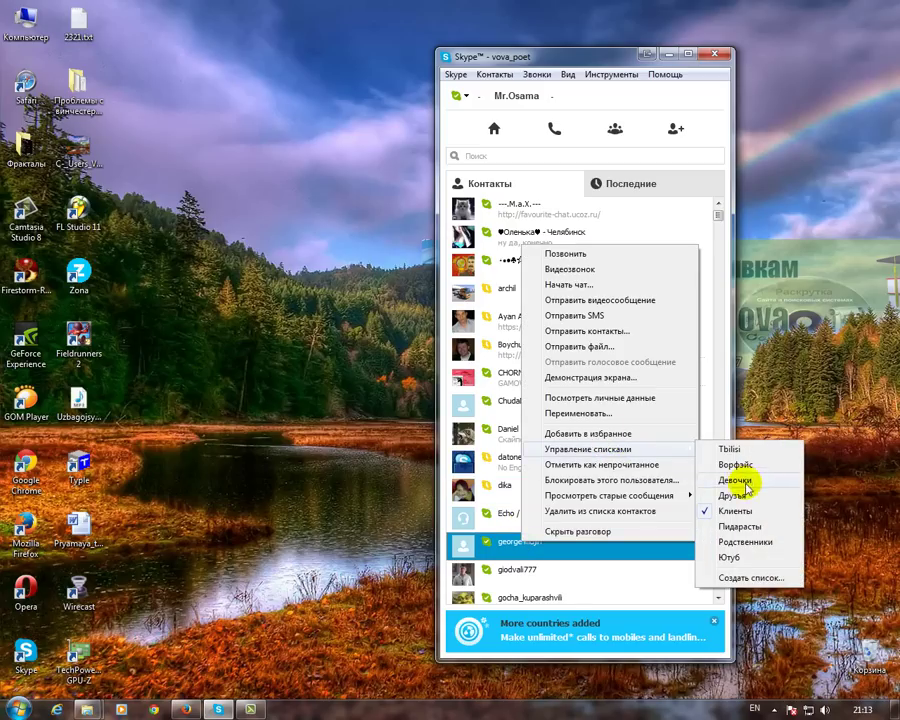
click(555, 583)
click(555, 580)
scroll(553, 578, down, 2)
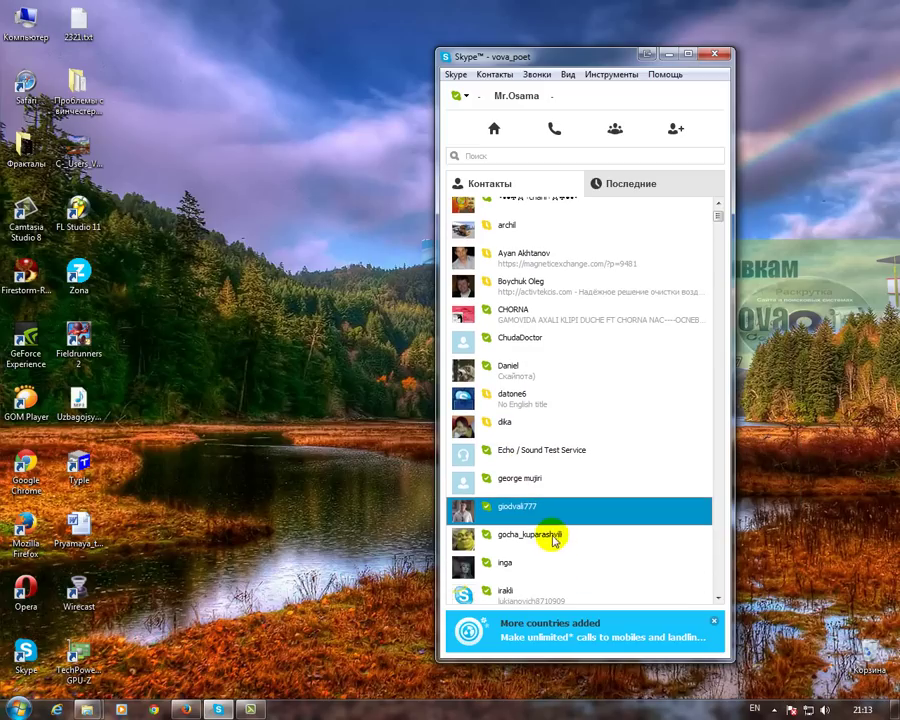
Examine the available list options for the third and fourth contacts below Echo / Sound Test Service.
click(538, 542)
right_click(536, 545)
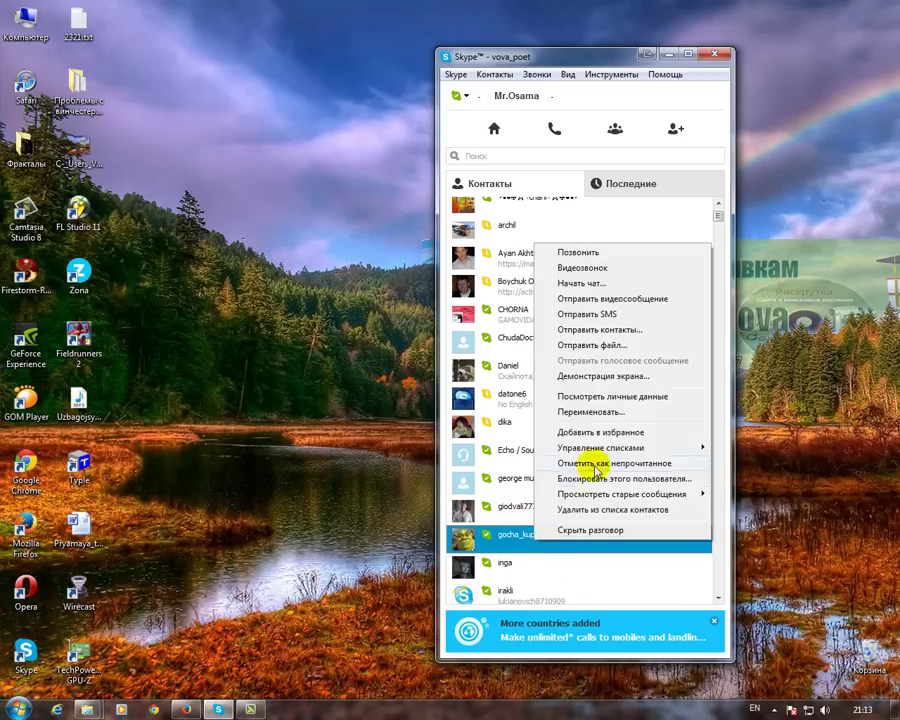
mouse_move(610, 456)
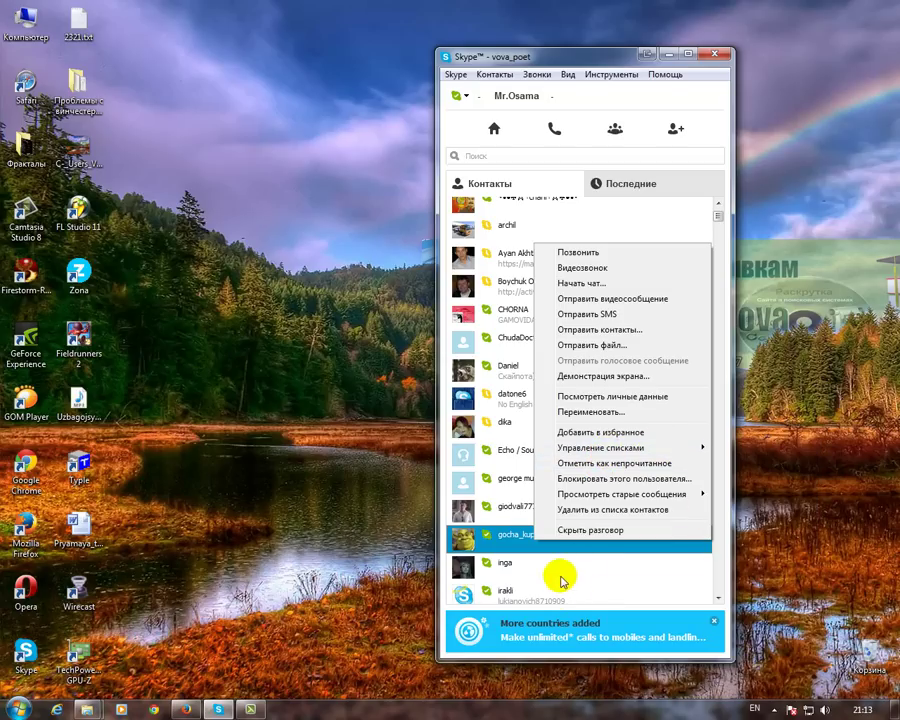
click(558, 577)
scroll(552, 550, down, 1)
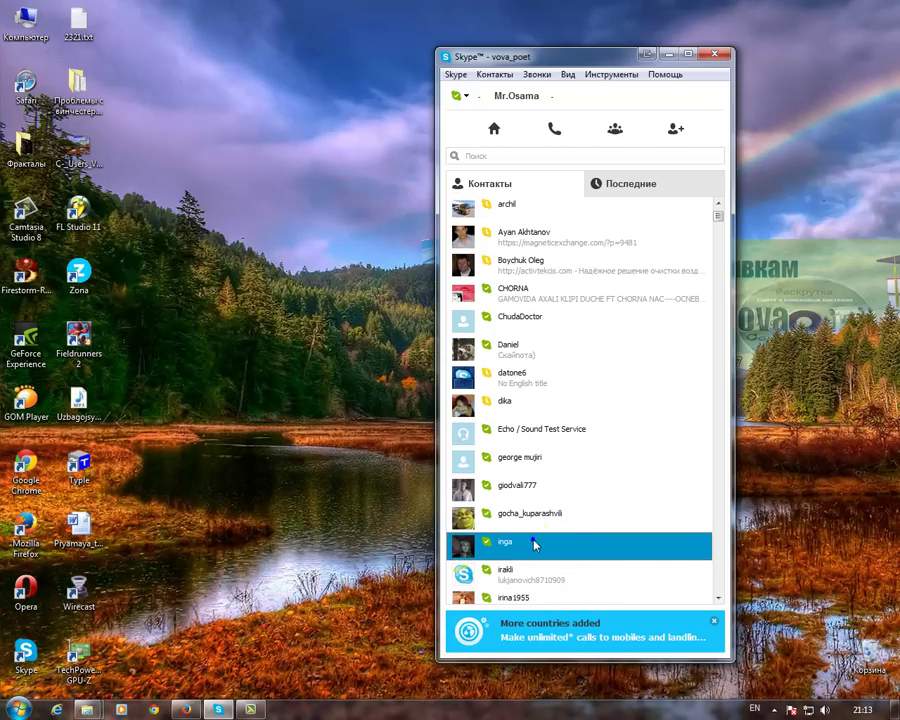
right_click(537, 541)
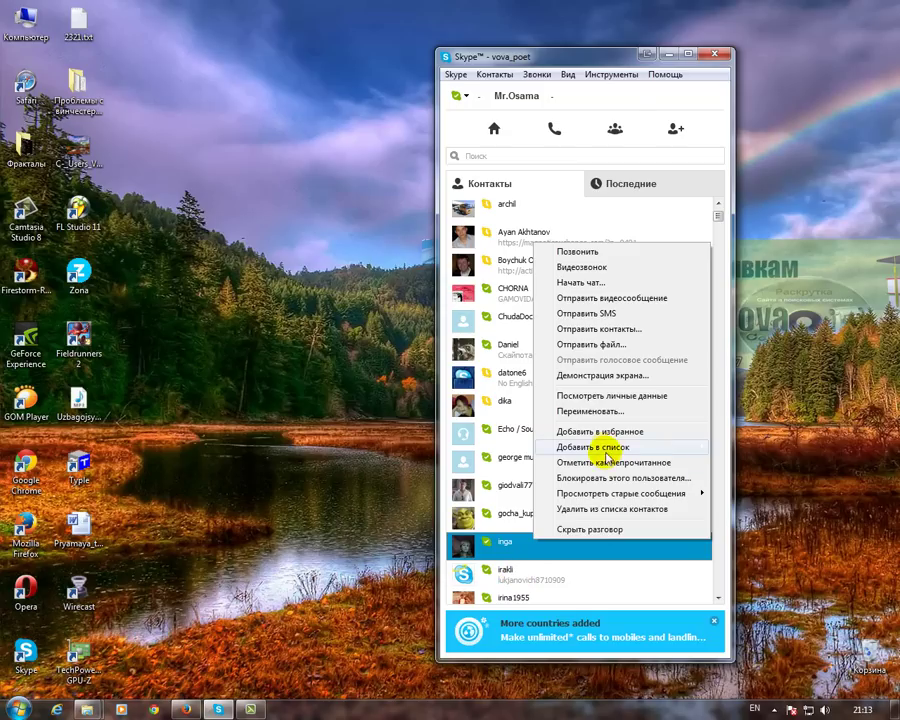
mouse_move(620, 449)
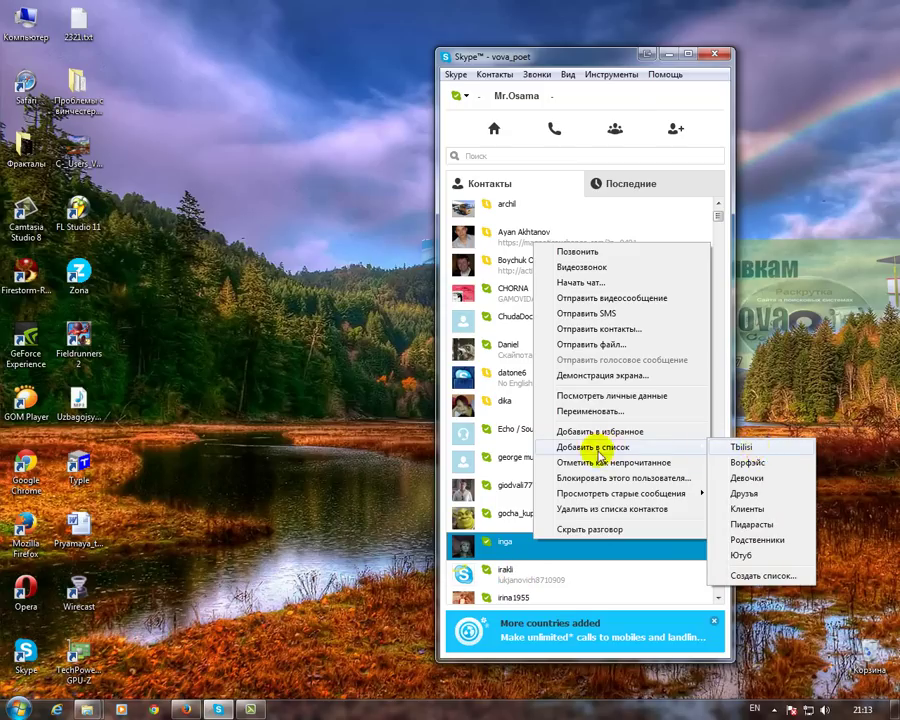
click(508, 516)
right_click(508, 516)
click(622, 578)
Add the third contact below Echo / Sound Test Service to the Tbilisi list and check its list memberships.
click(537, 518)
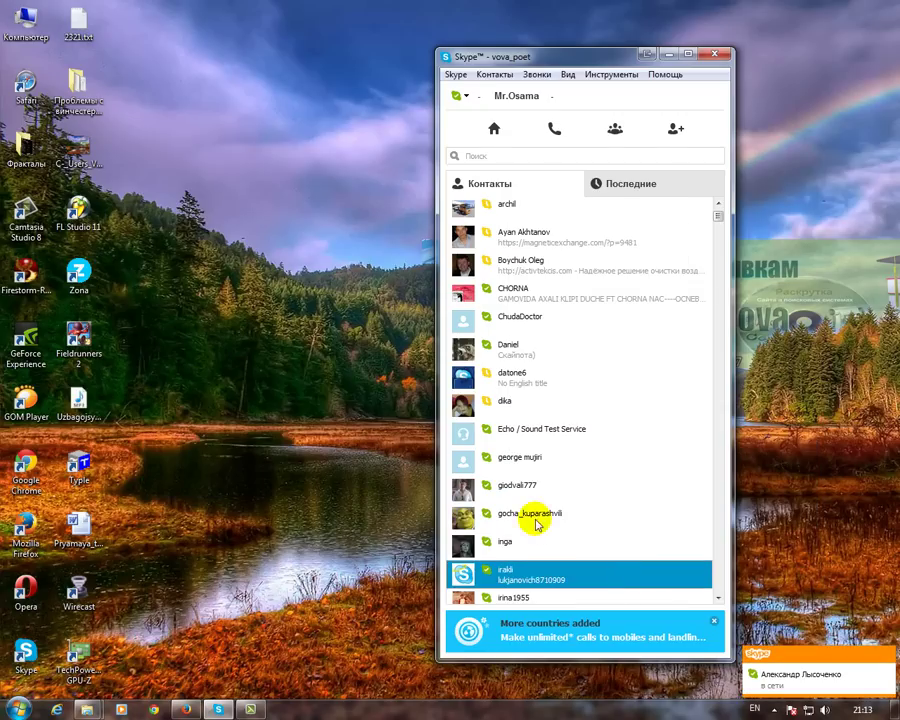
right_click(537, 521)
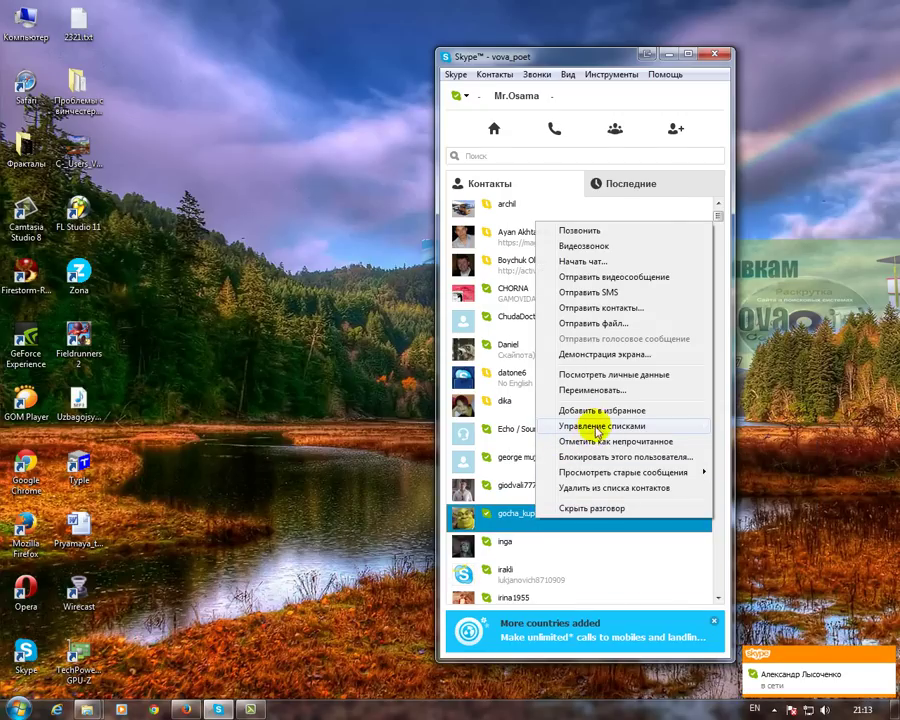
mouse_move(600, 428)
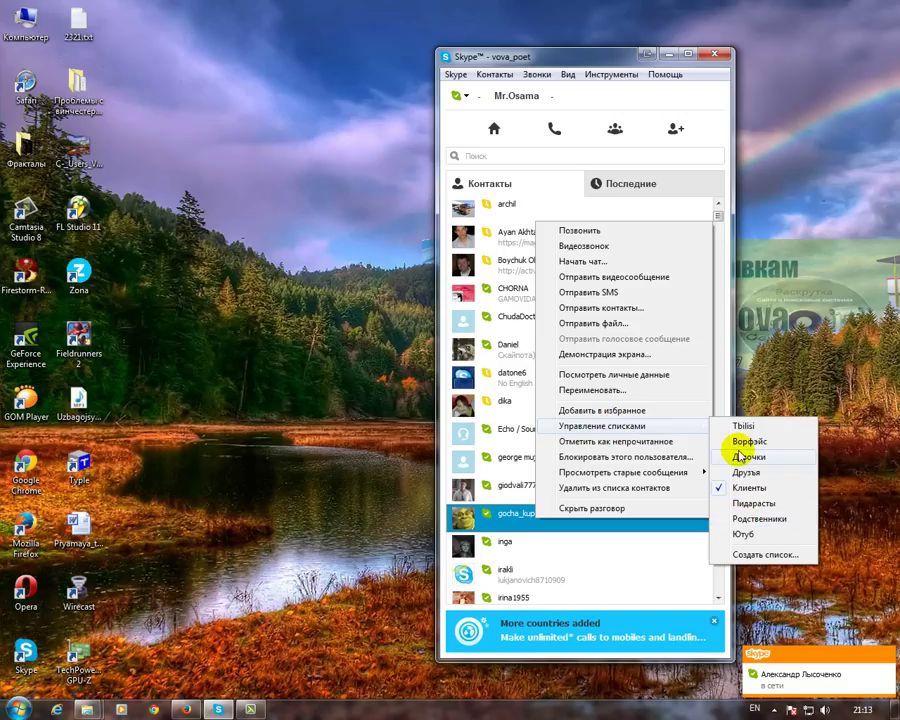
click(525, 532)
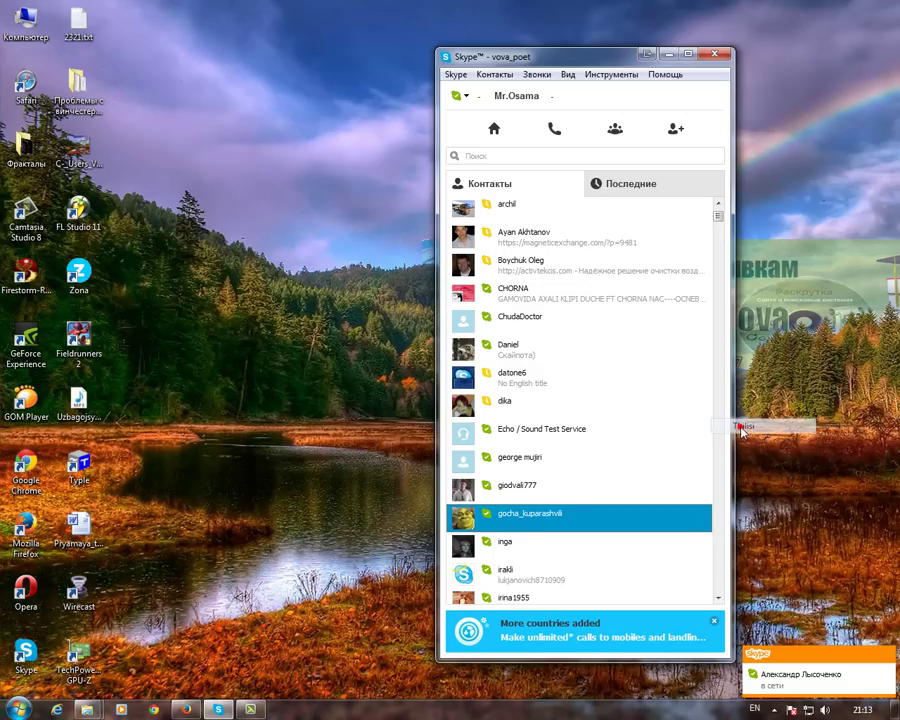
right_click(518, 520)
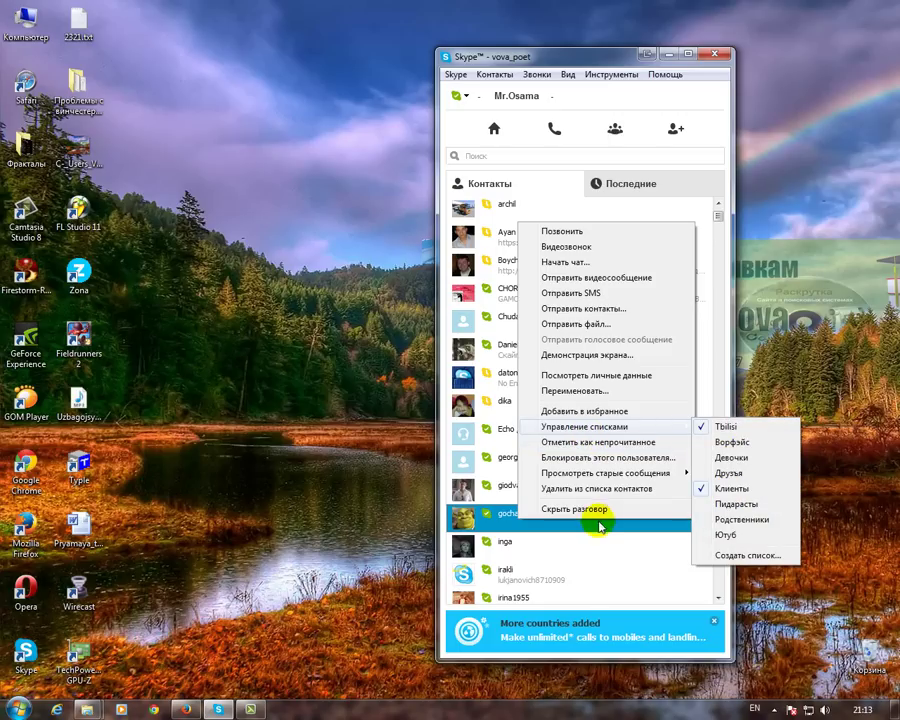
Add the fourth contact below Echo / Sound Test Service to the Tbilisi list.
click(520, 550)
right_click(507, 549)
mouse_move(533, 458)
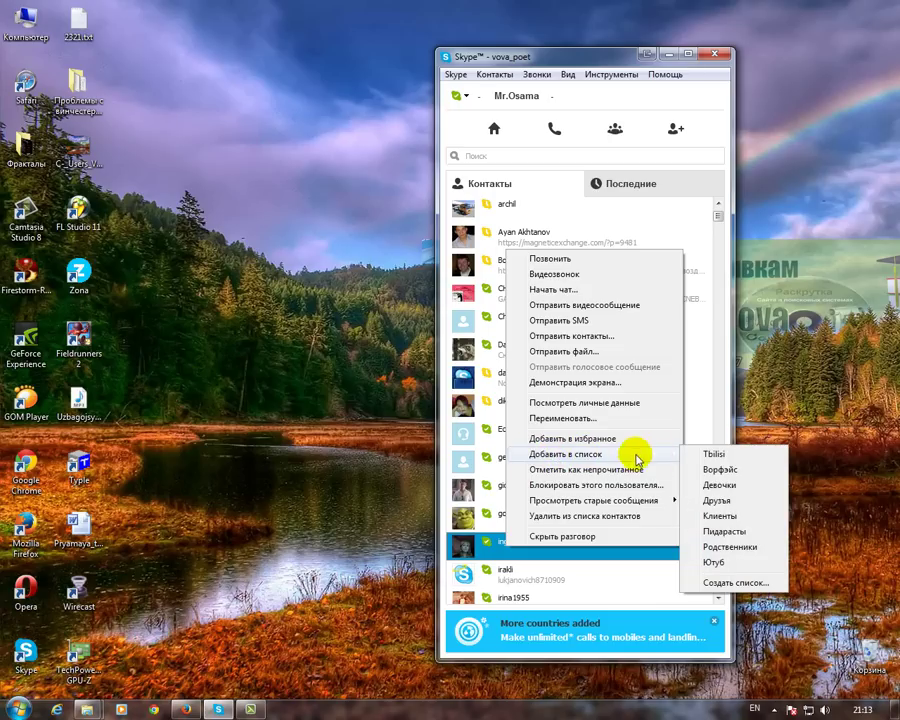
click(714, 456)
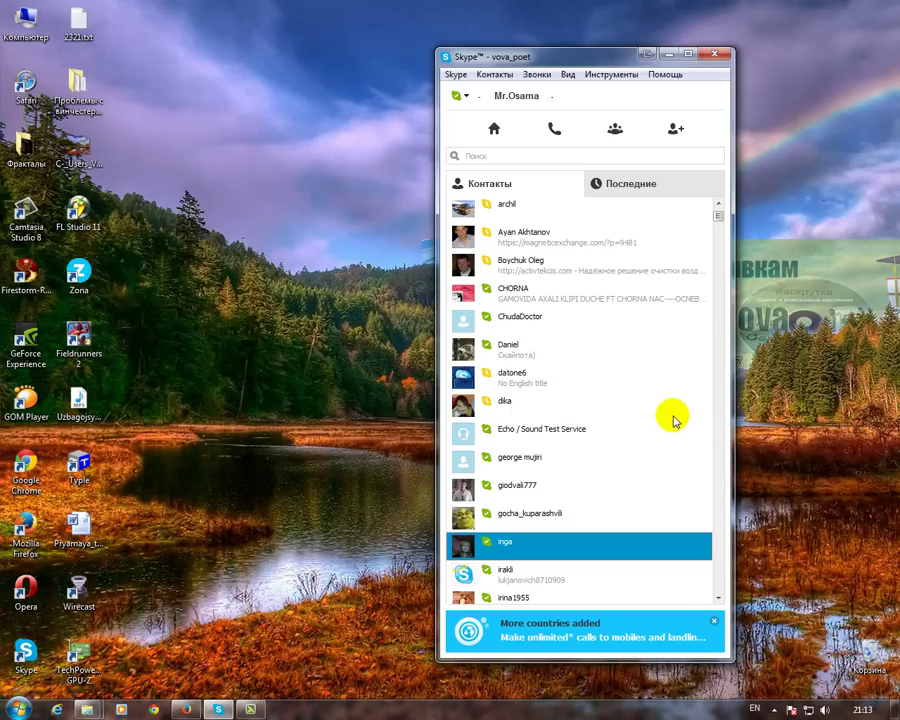
Show the contacts in the Tbilisi list, followed by those in the Клиенты list.
scroll(673, 416, up, 4)
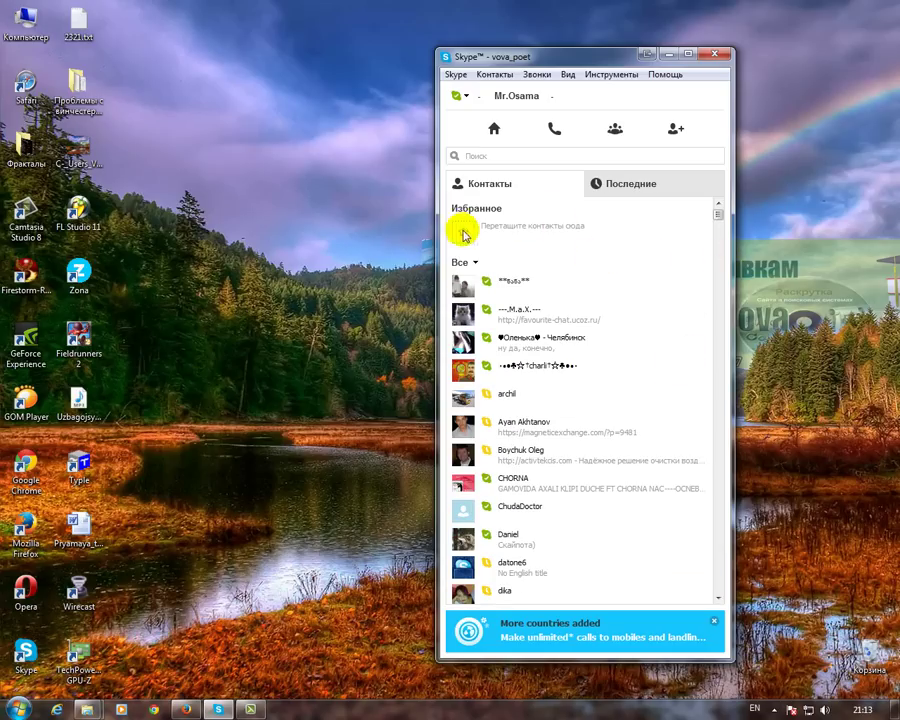
click(477, 264)
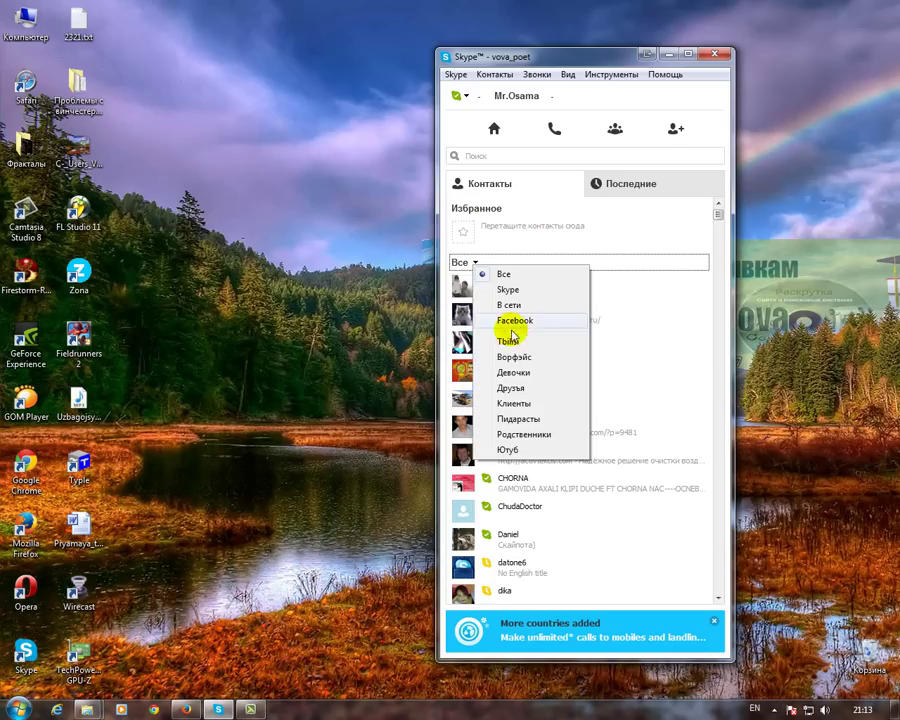
click(508, 342)
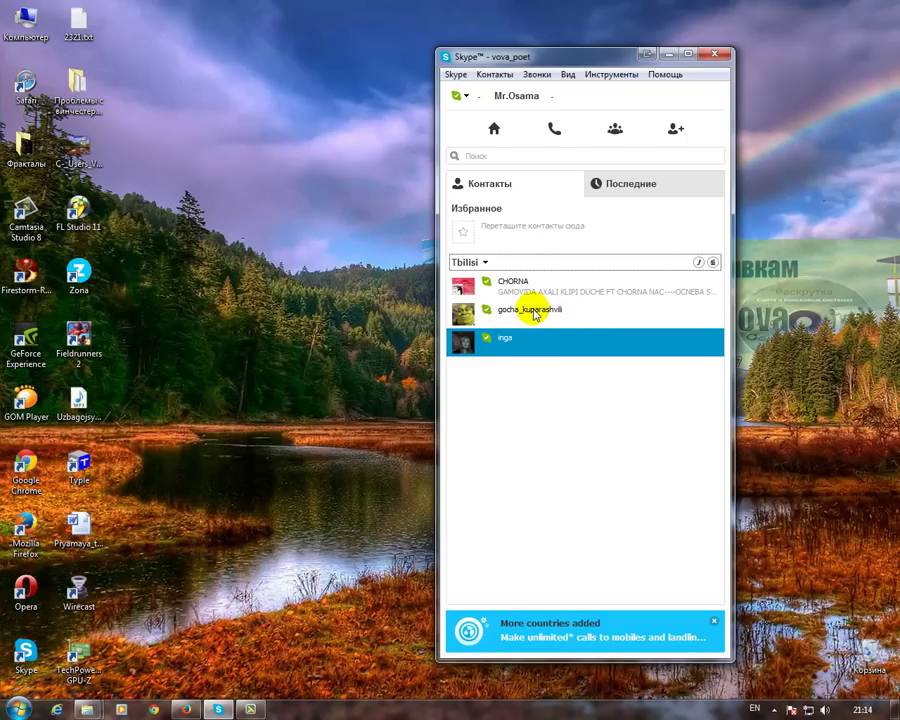
click(485, 262)
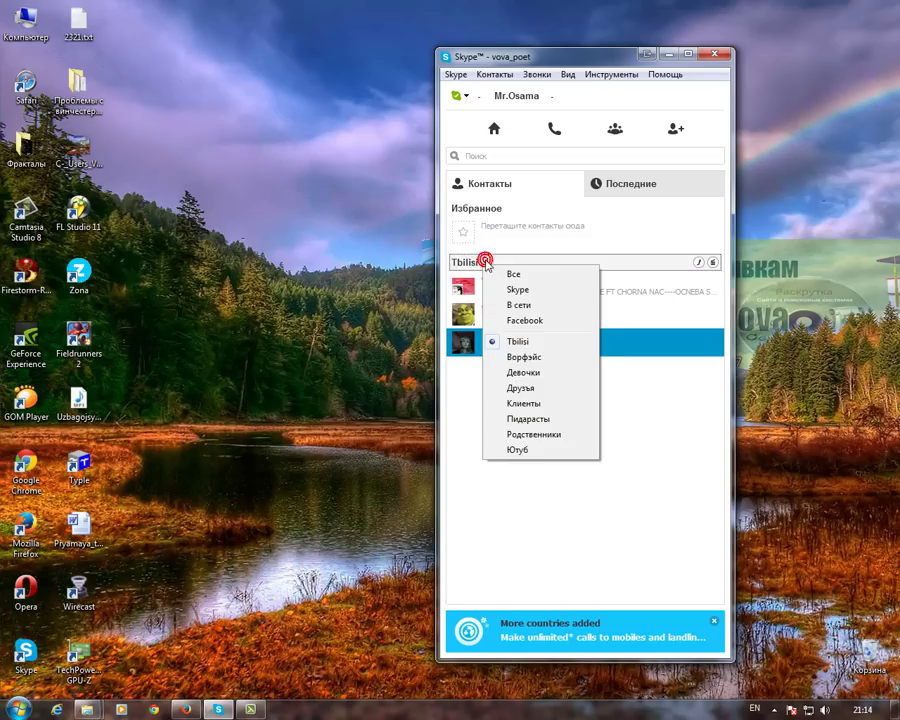
click(505, 403)
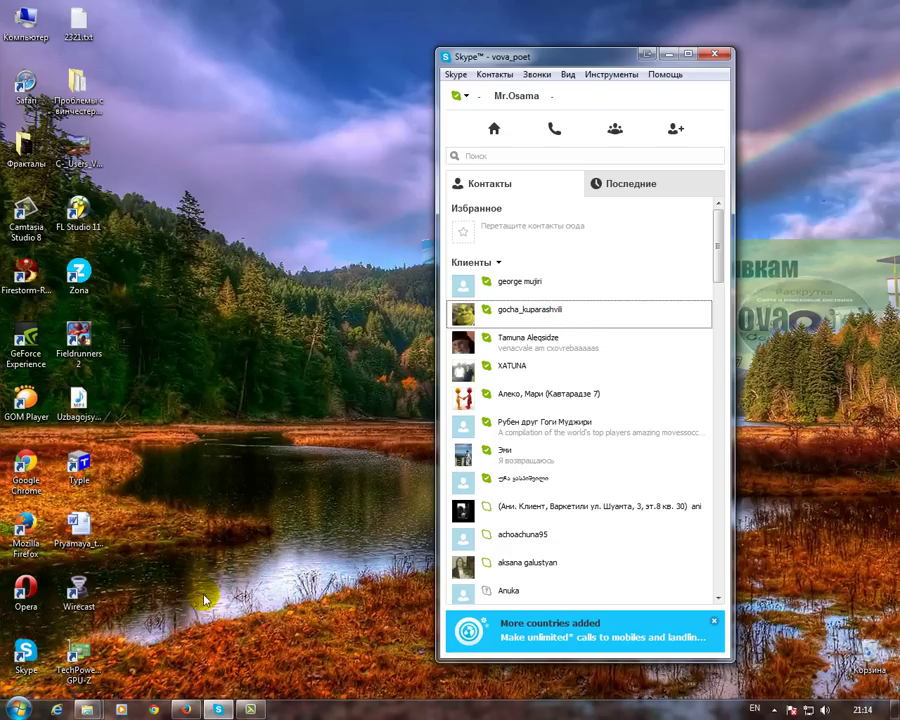
Switch to Firefox, point out the ТОП-10 community's web address and view the subscription groups on the YouTube channel page.
click(184, 710)
click(124, 30)
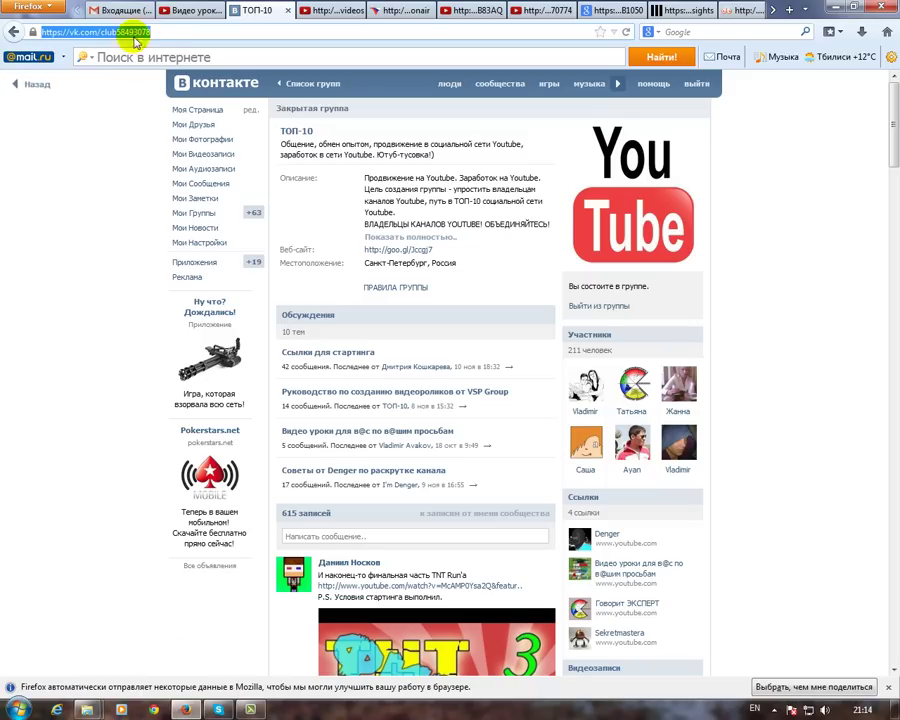
click(183, 14)
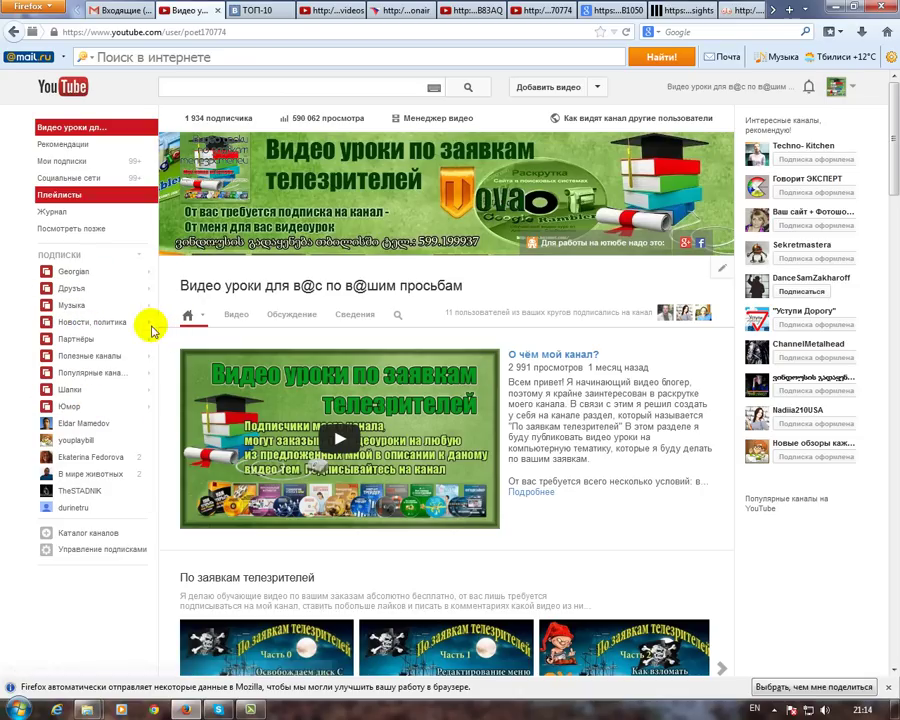
drag(150, 321, 156, 290)
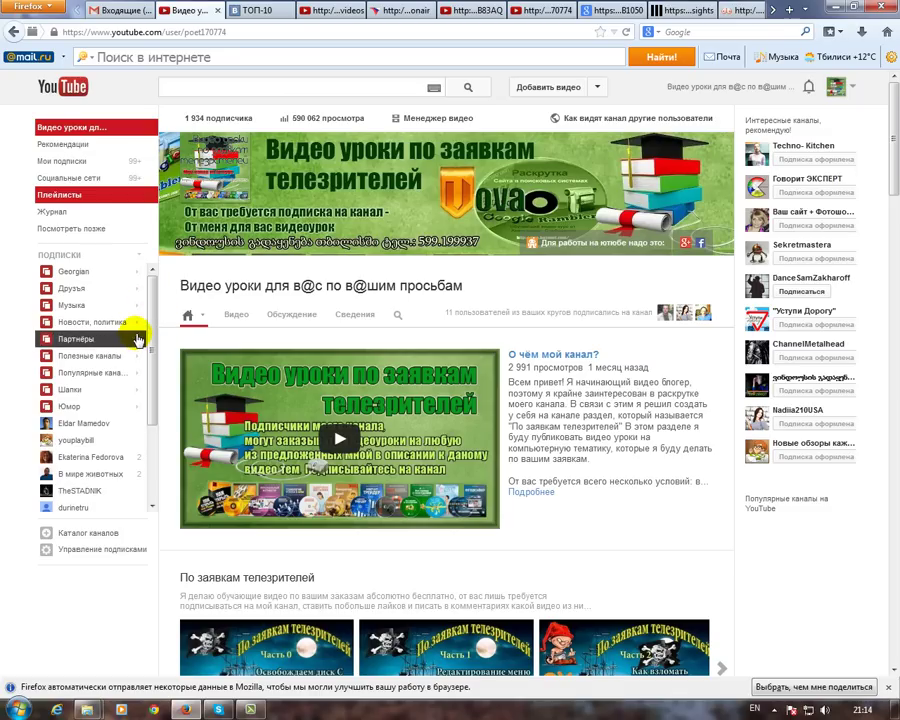
mouse_move(157, 337)
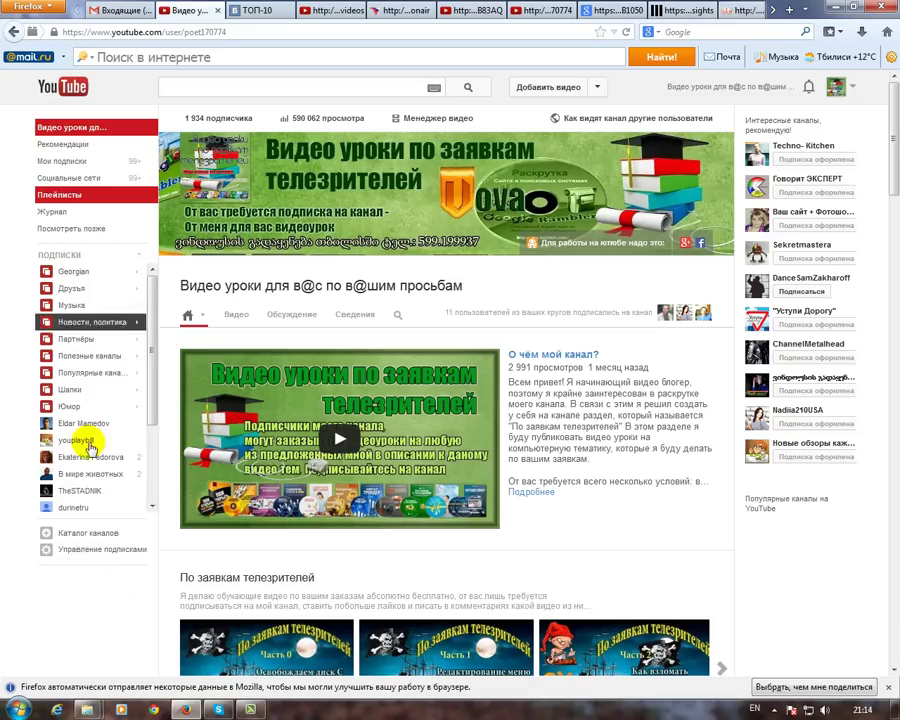
Switch back to Skype and look through the whole Клиенты list.
click(218, 709)
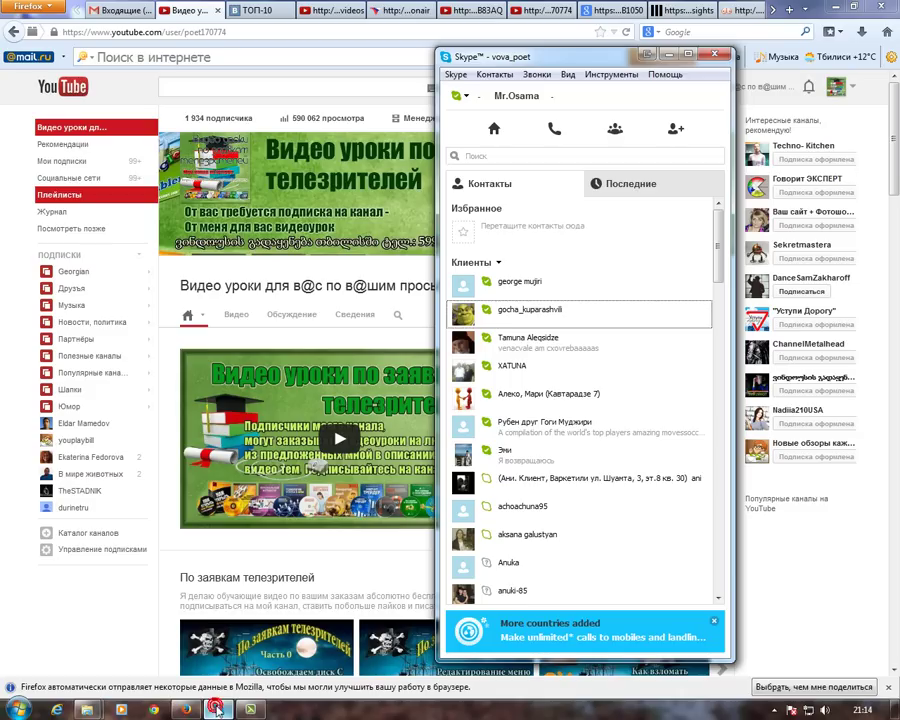
drag(714, 254, 726, 441)
drag(727, 492, 711, 227)
Return to Firefox, look through the YouTube channel's video sections down to Последние добавленные and reopen the ТОП-10 community page.
click(832, 566)
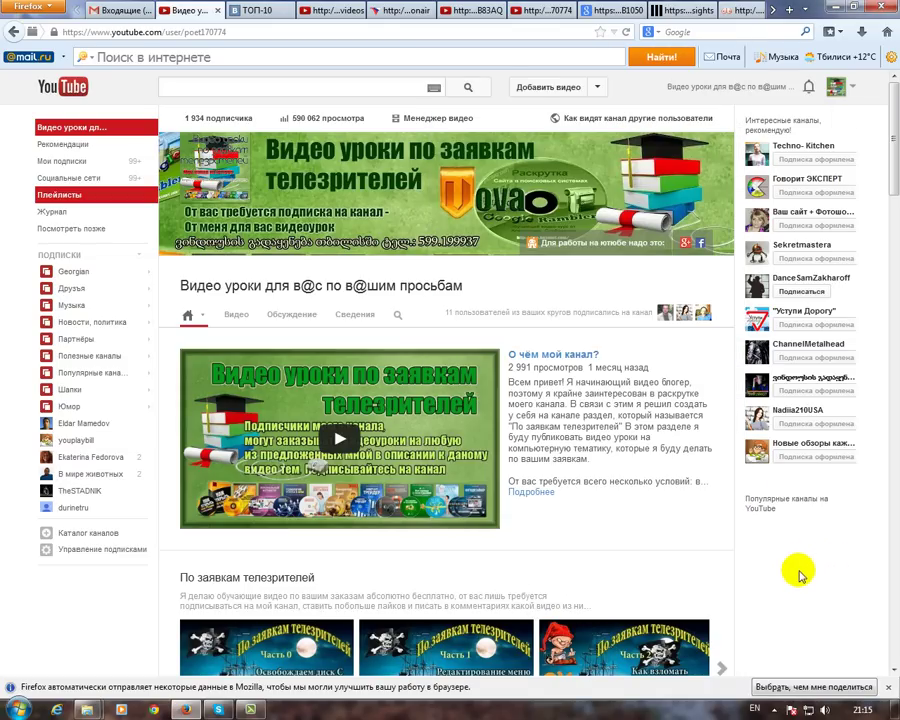
scroll(820, 530, down, 3)
scroll(846, 450, down, 6)
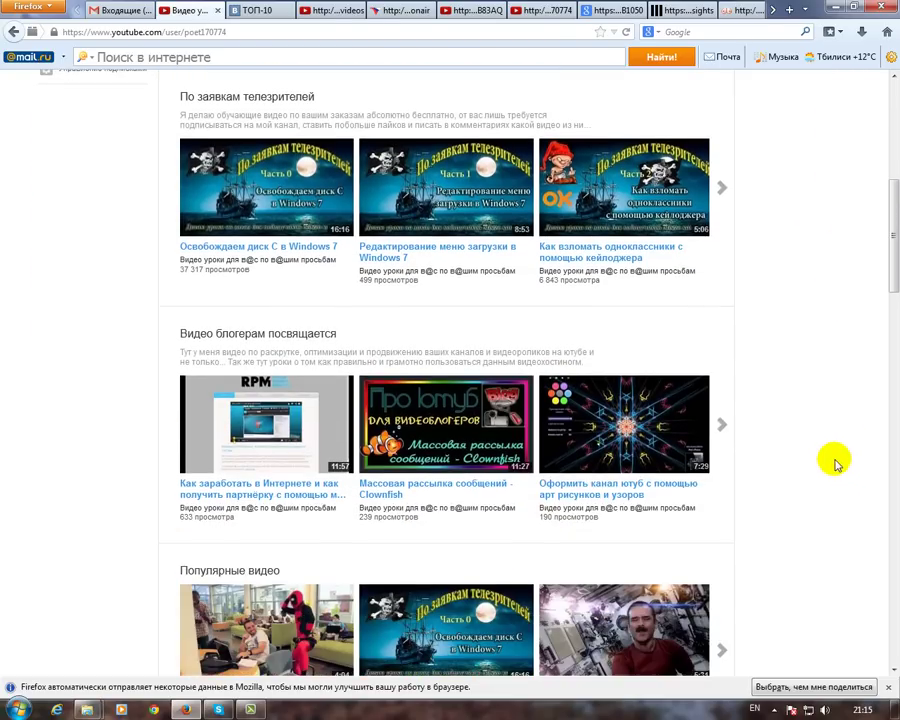
scroll(830, 465, down, 3)
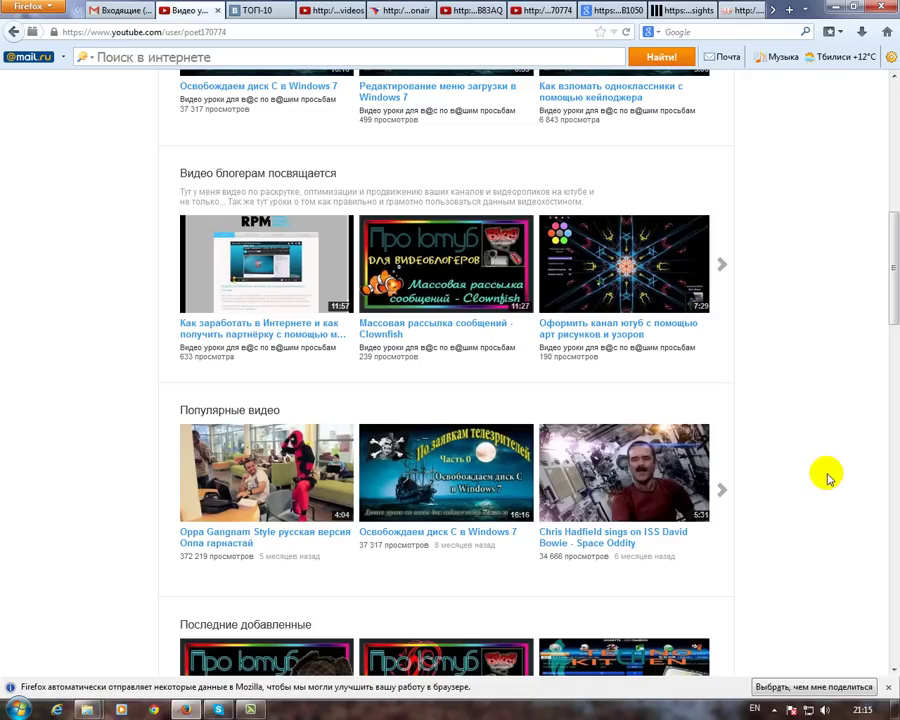
scroll(825, 481, down, 5)
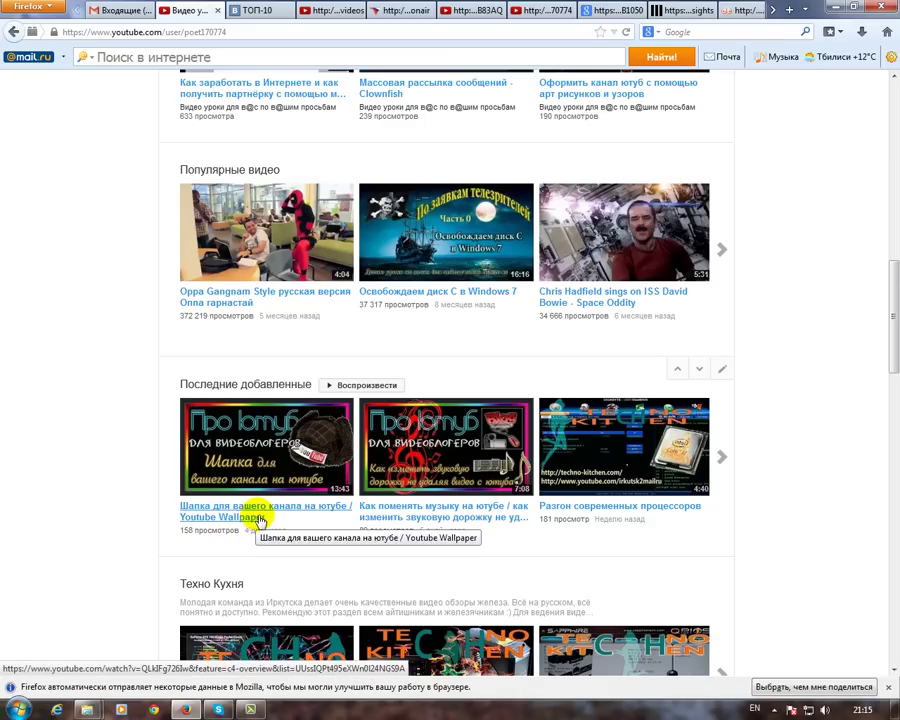
scroll(368, 103, up, 2)
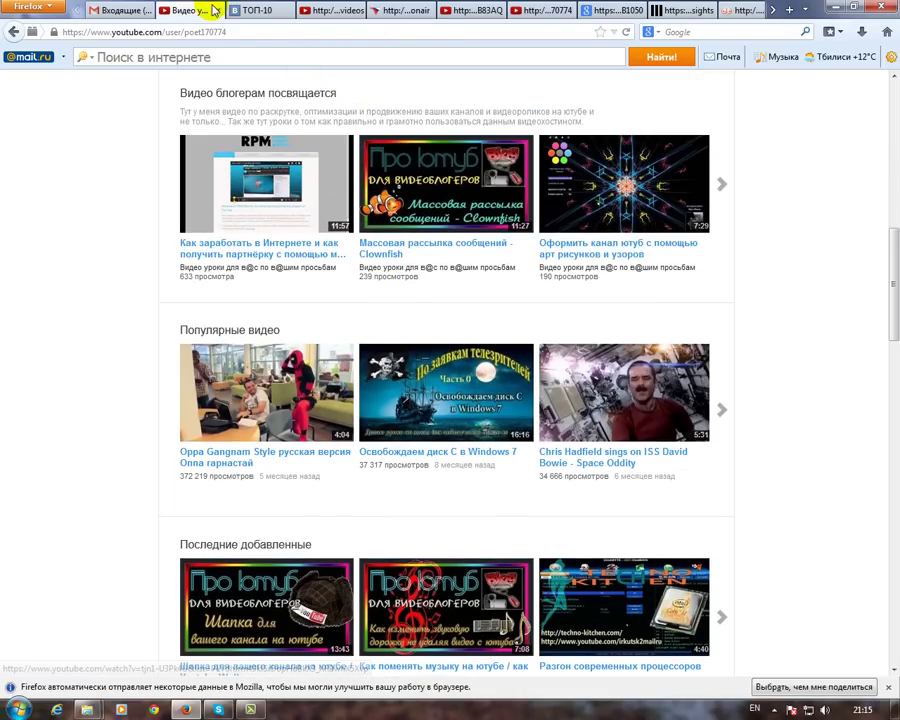
click(240, 11)
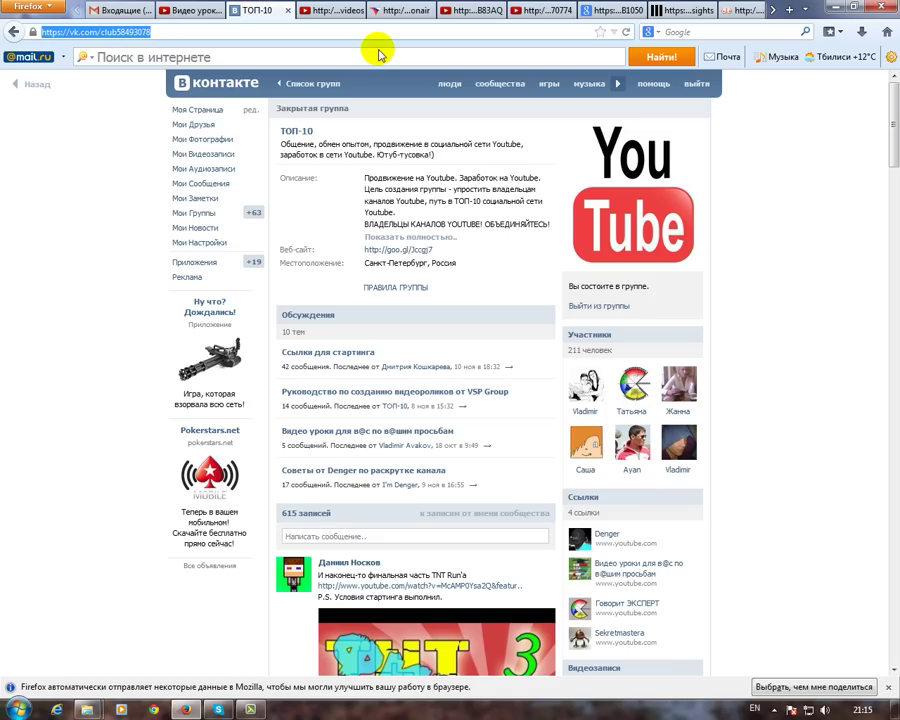